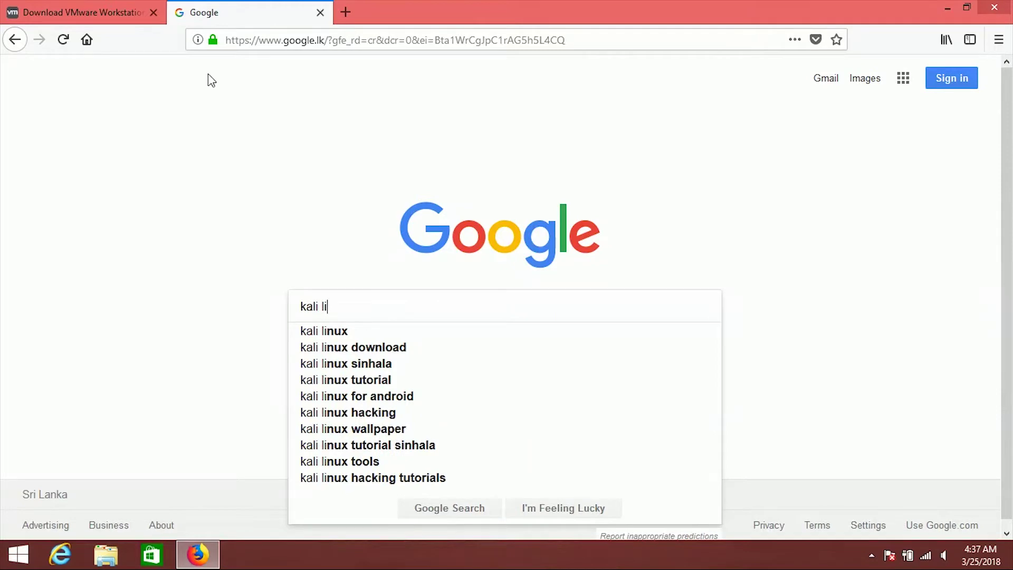
# Search for kali linux and open the kali.org Downloads page listing 64-bit and 32-bit images.
pyautogui.press('Down')
pyautogui.press('Return')
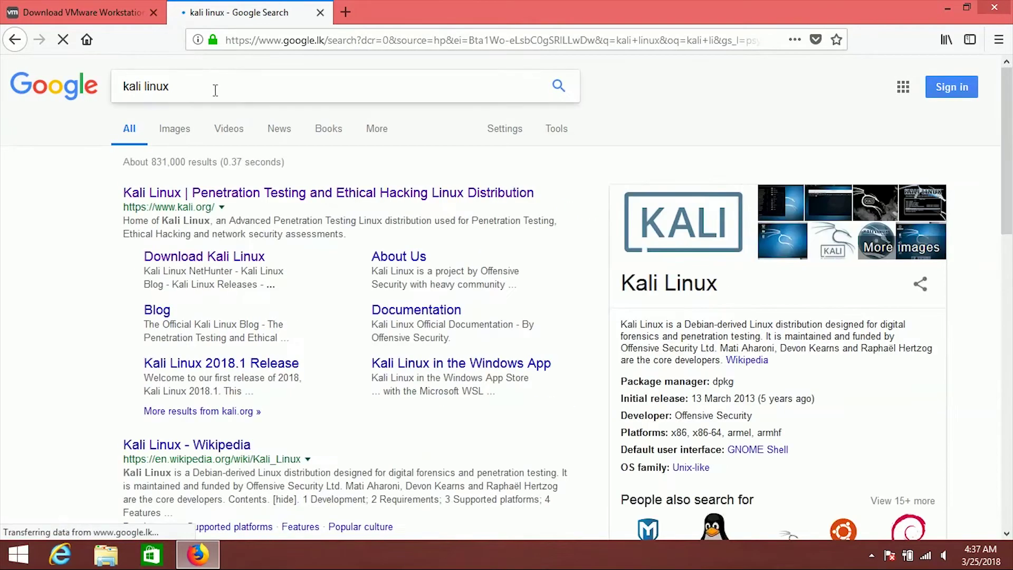
pyautogui.click(287, 195)
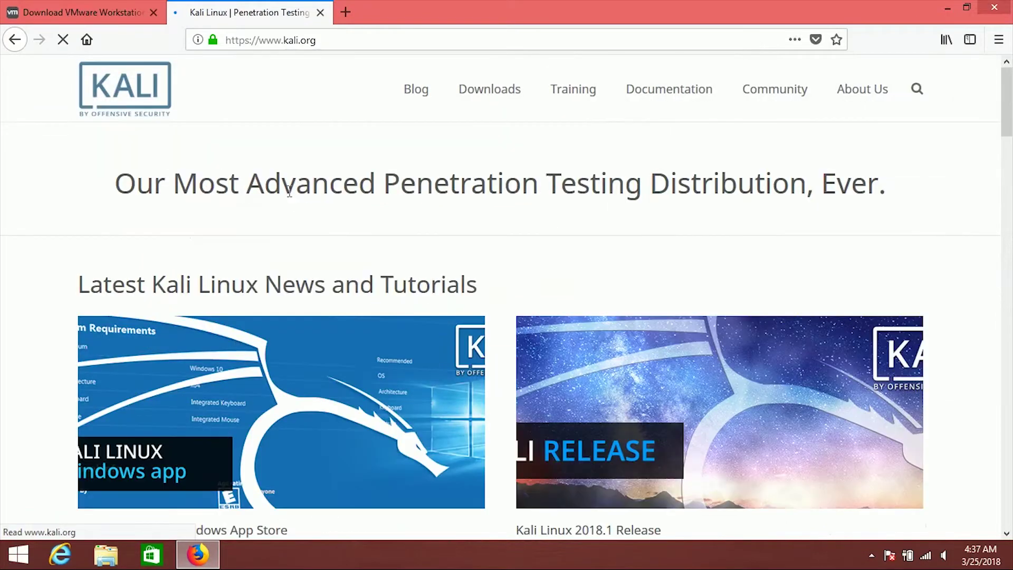
pyautogui.moveTo(486, 94)
pyautogui.click(491, 123)
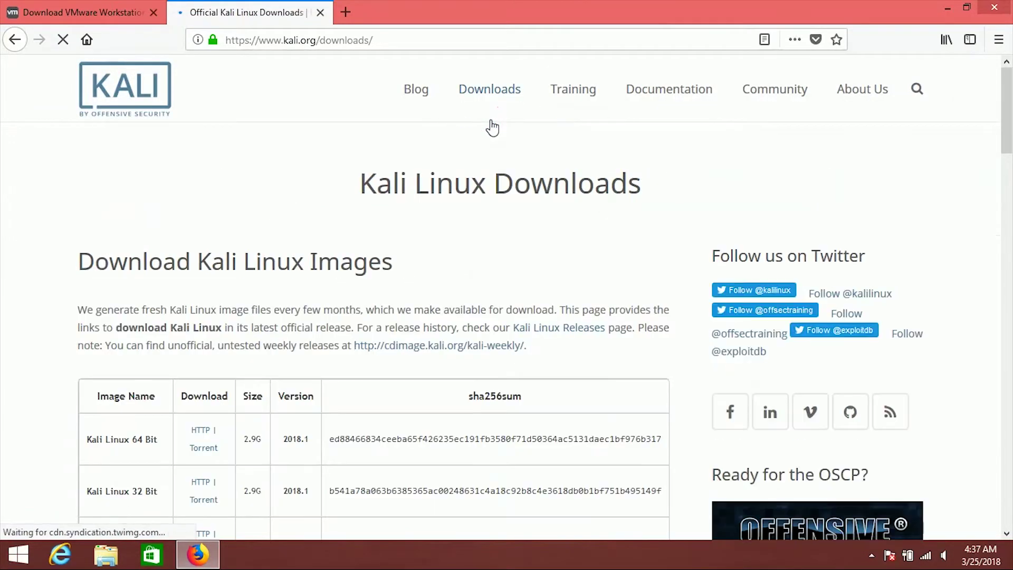
pyautogui.scroll(-5, 490, 129)
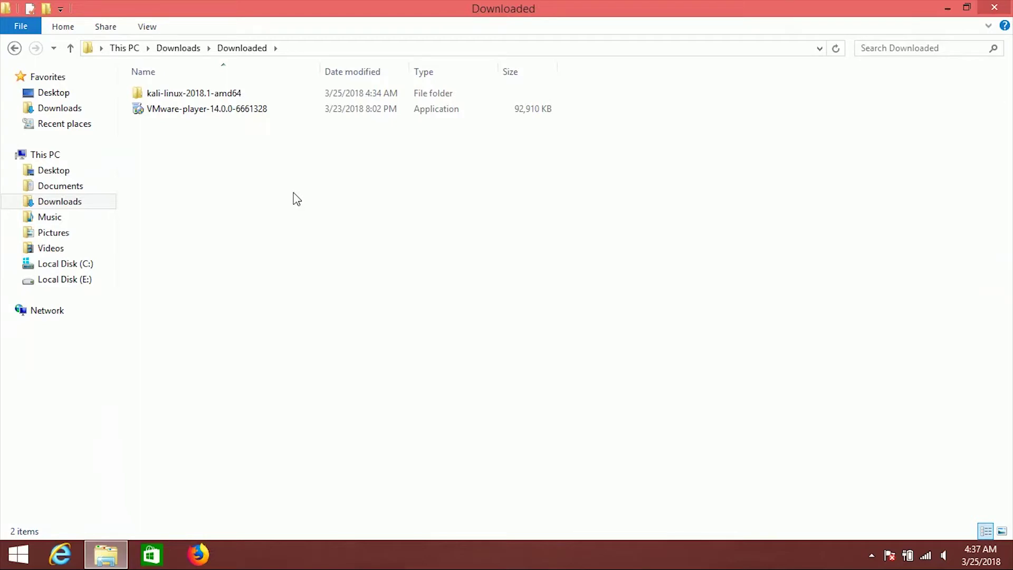
# Launch the VMware Player installer, accept the license, and enable the Enhanced Keyboard Driver.
pyautogui.click(248, 109)
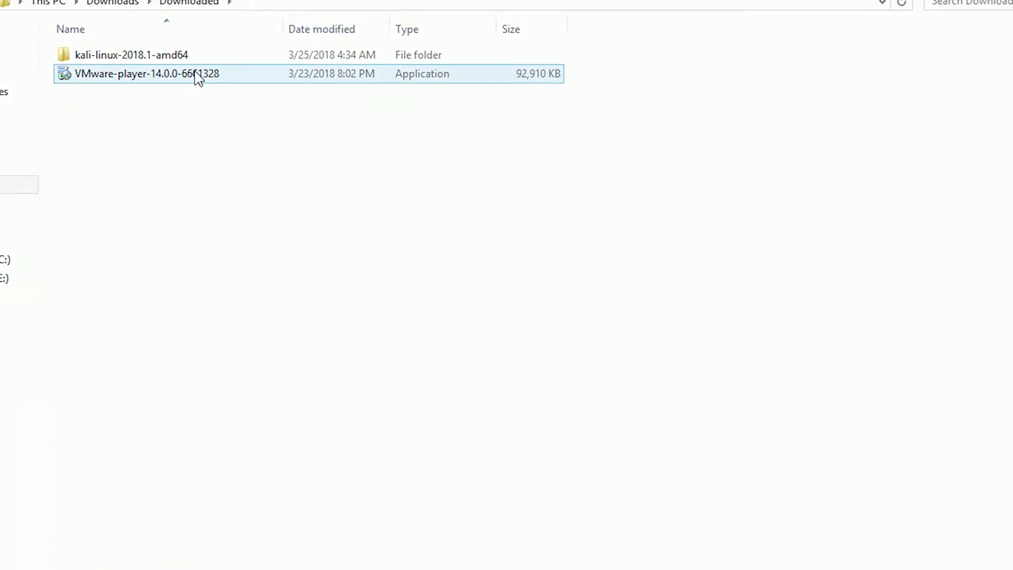
pyautogui.doubleClick(195, 74)
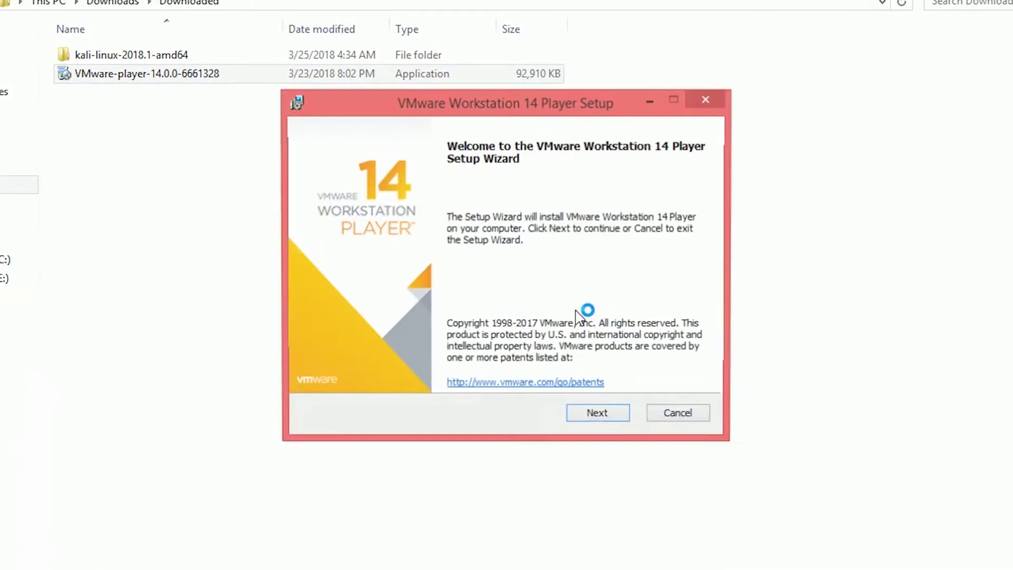
pyautogui.click(598, 416)
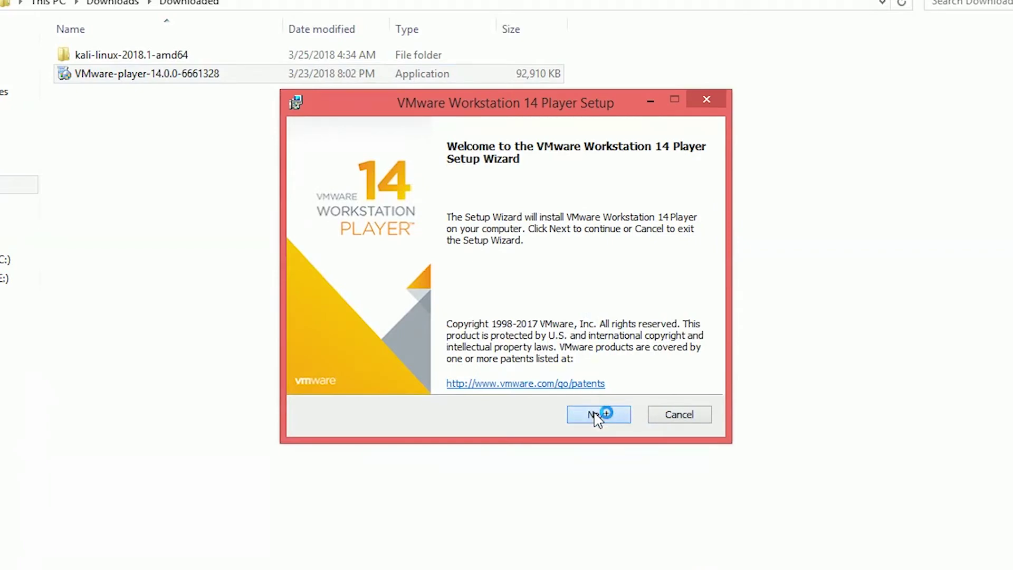
pyautogui.click(469, 372)
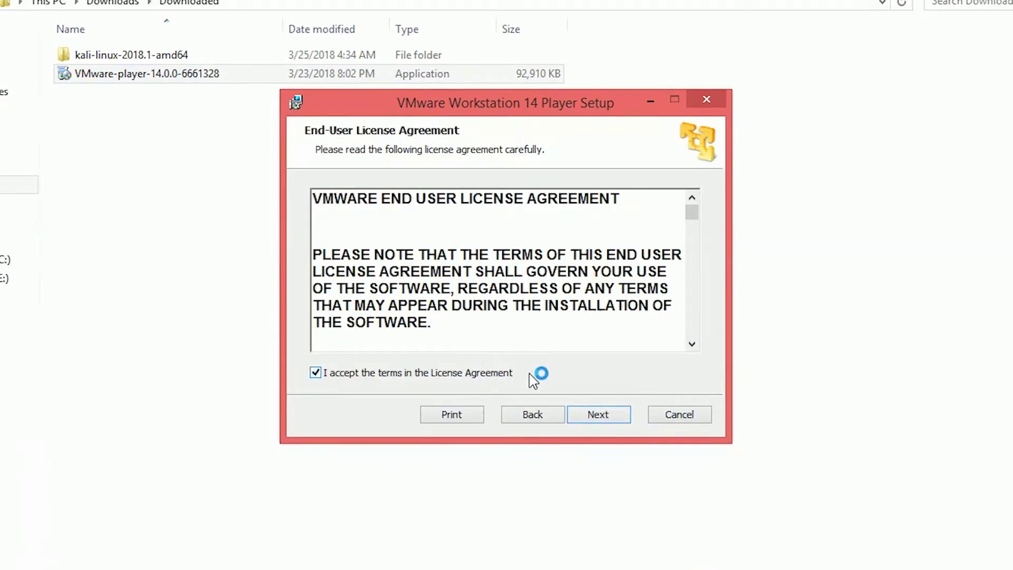
pyautogui.click(608, 416)
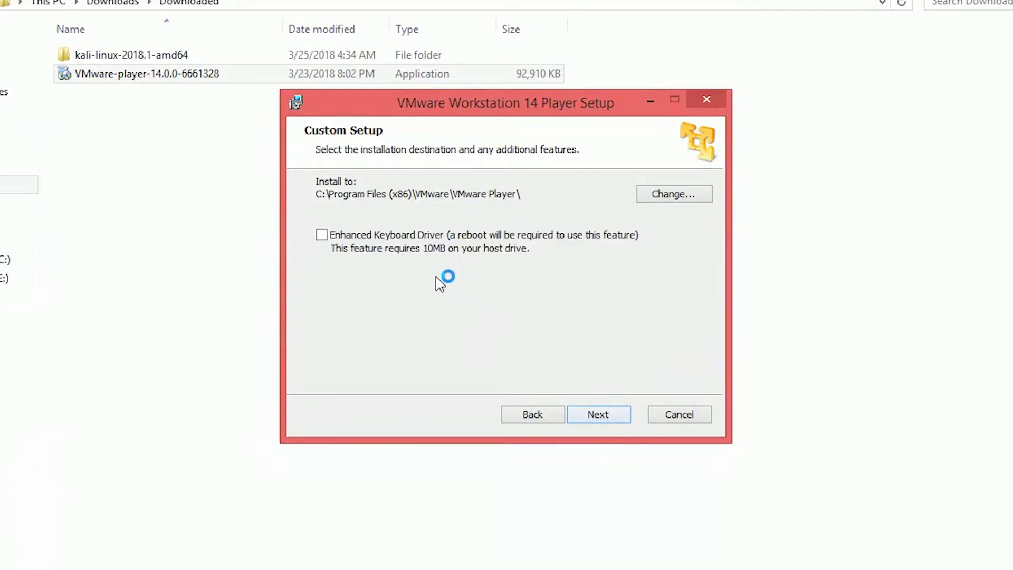
pyautogui.click(348, 235)
# Turn off update checks and the Customer Experience Program, keep both shortcuts, install, and postpone restarting.
pyautogui.click(597, 415)
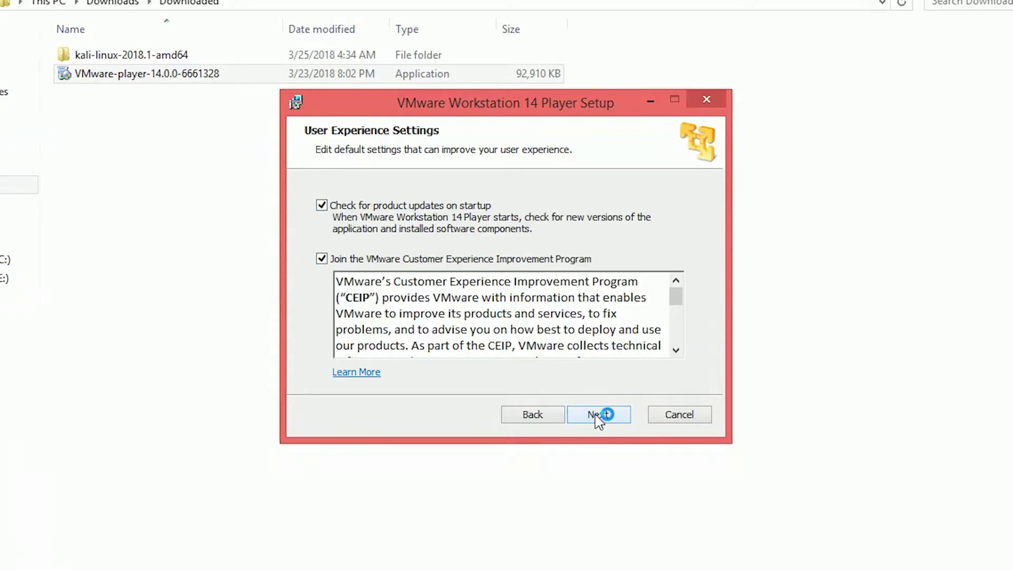
pyautogui.click(331, 257)
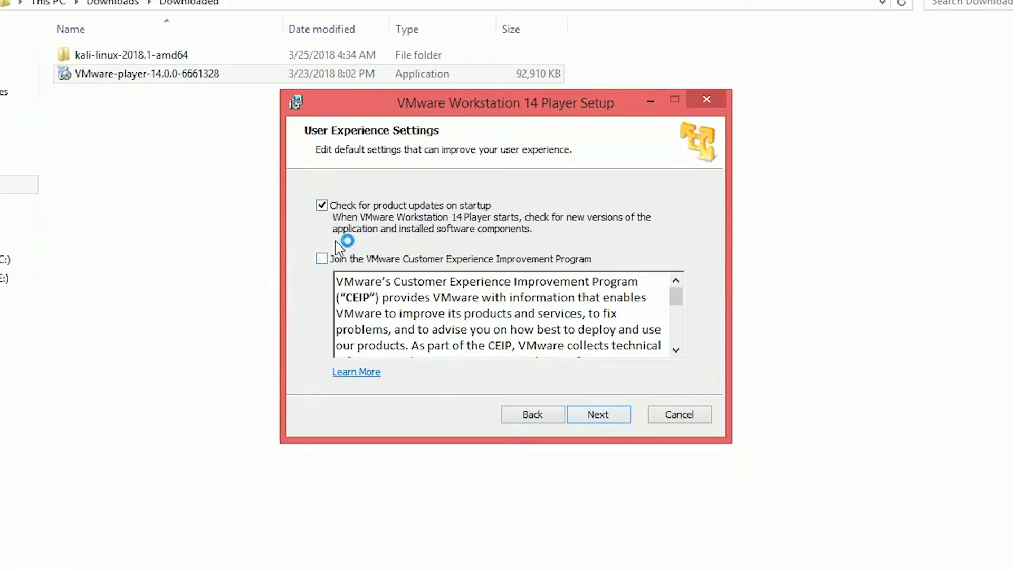
pyautogui.click(341, 204)
pyautogui.click(608, 415)
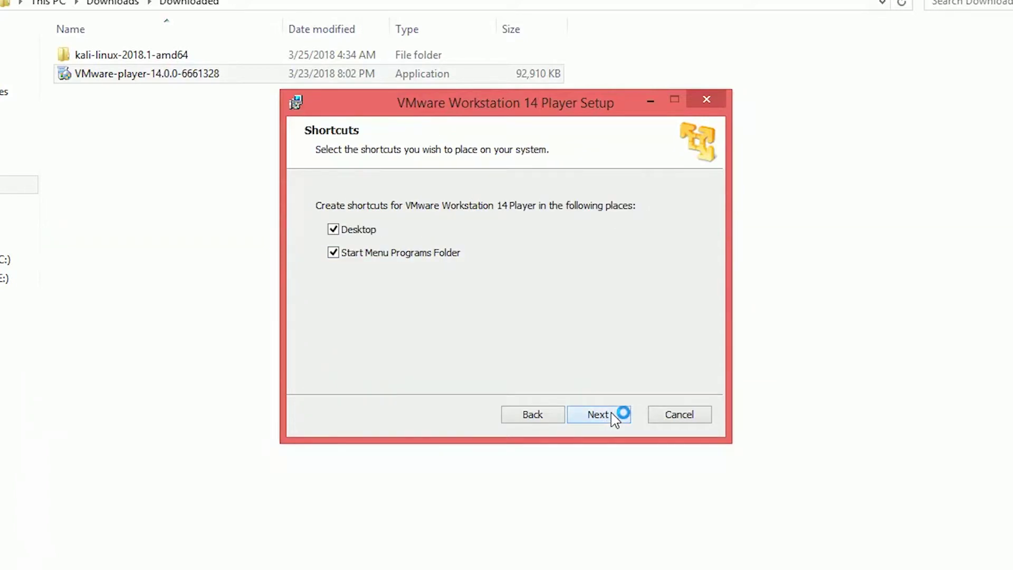
pyautogui.click(612, 415)
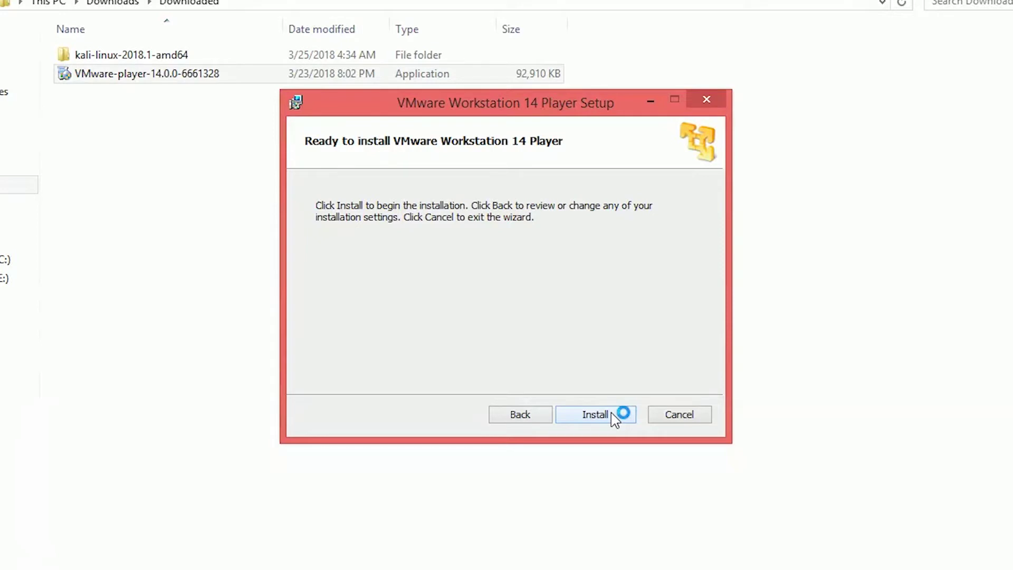
pyautogui.click(612, 415)
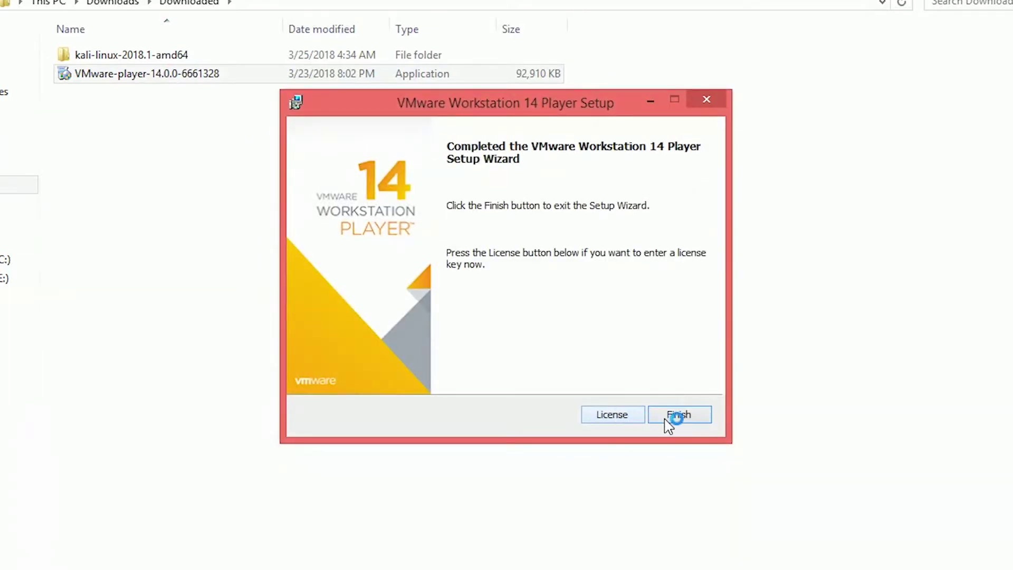
pyautogui.click(695, 416)
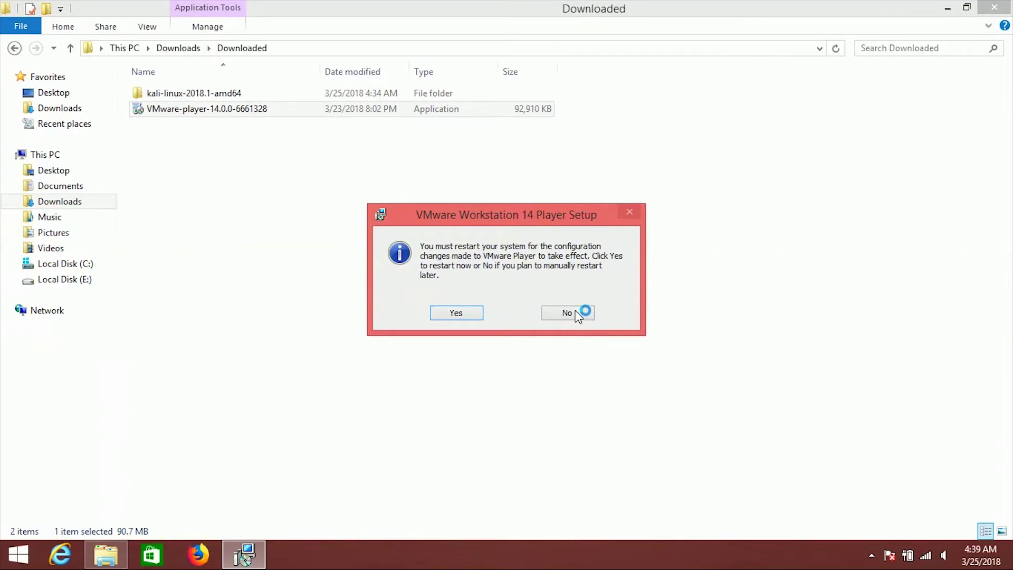
pyautogui.click(581, 311)
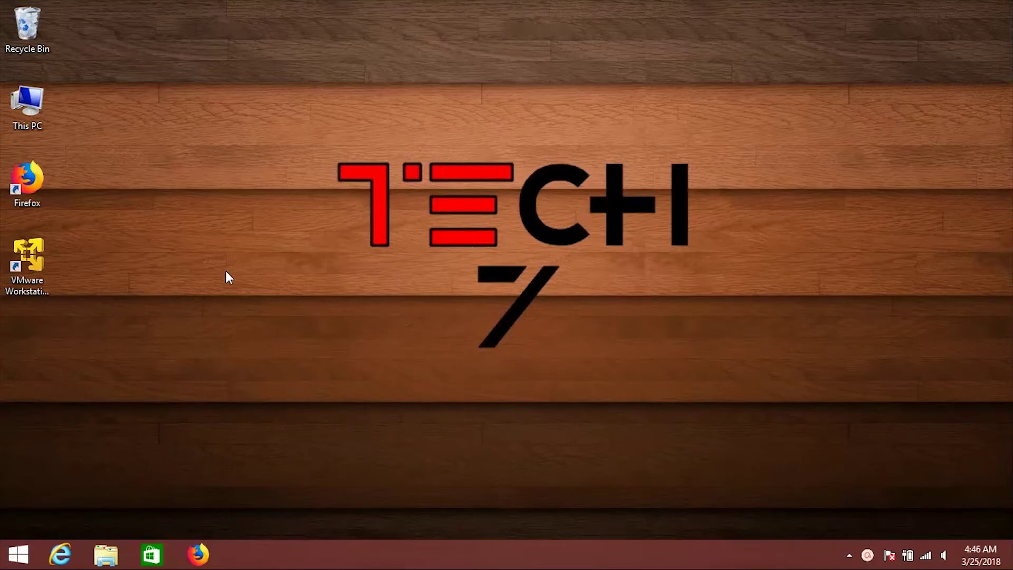
# Launch VMware Workstation 14 Player and start creating a new virtual machine.
pyautogui.click(34, 266)
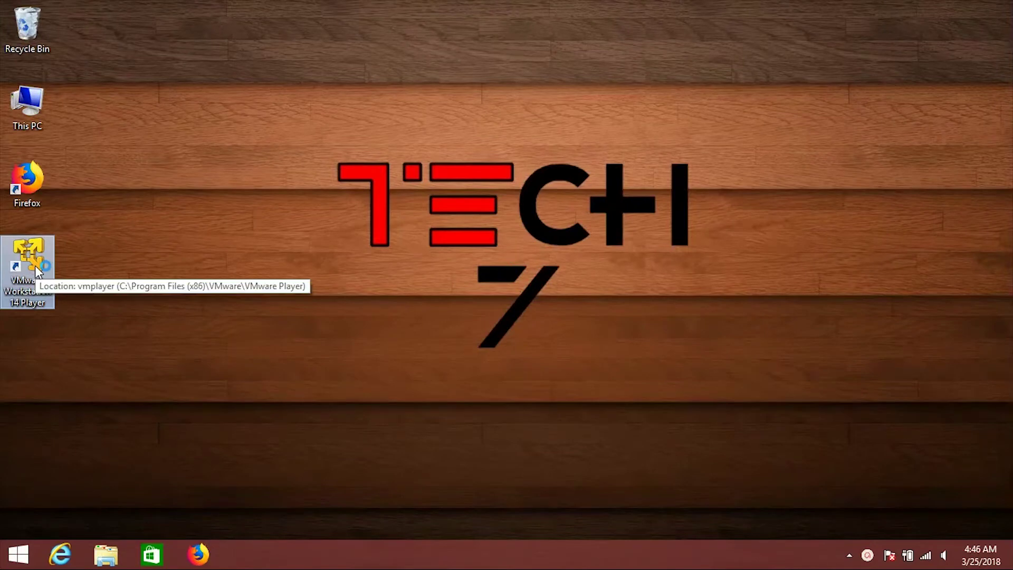
pyautogui.doubleClick(35, 265)
pyautogui.moveTo(416, 107); pyautogui.dragTo(510, 58)
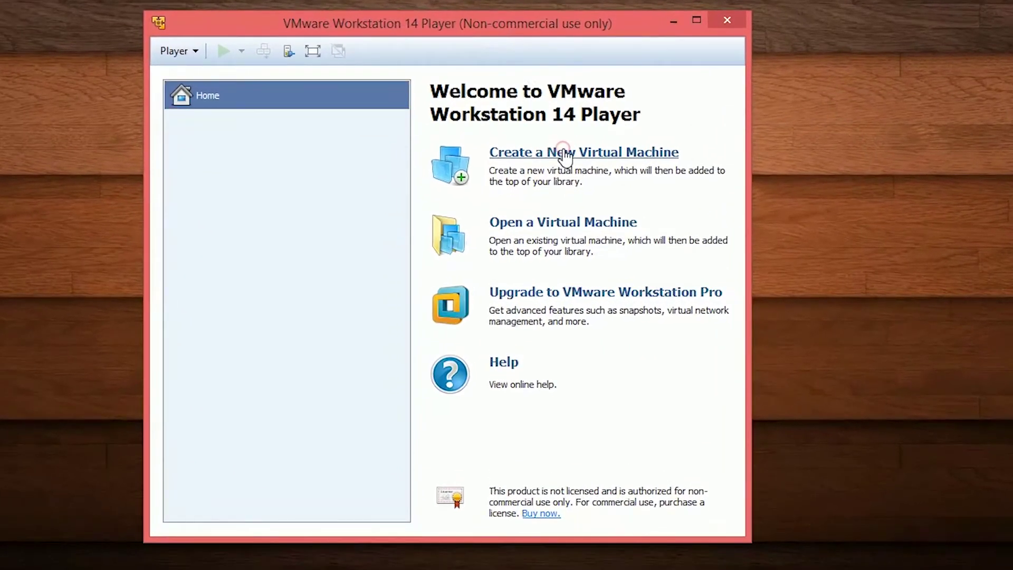
pyautogui.click(565, 154)
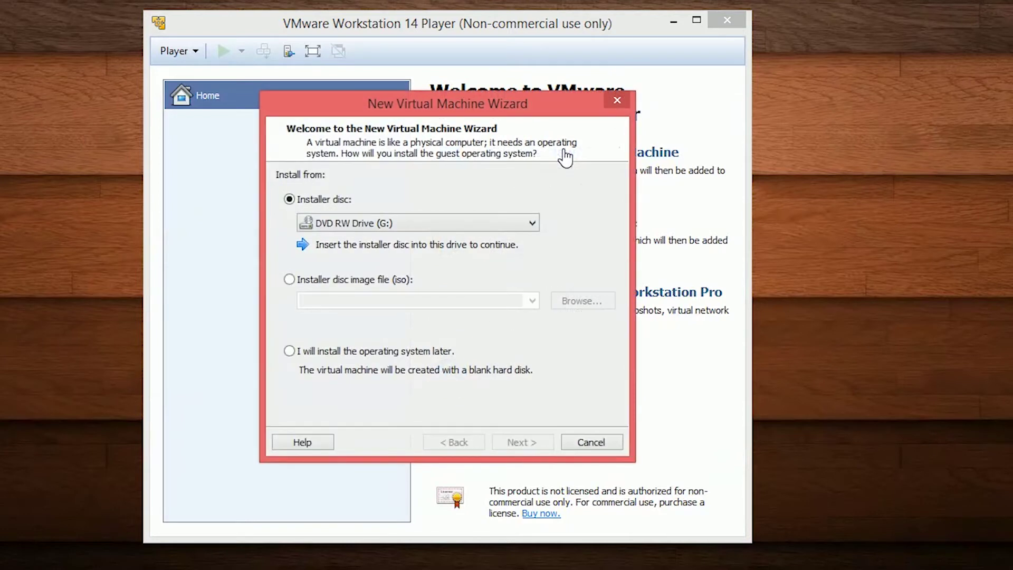
# Use the kali-linux-2018.1-amd64 ISO from the Downloaded folder as the installer disc image.
pyautogui.click(309, 281)
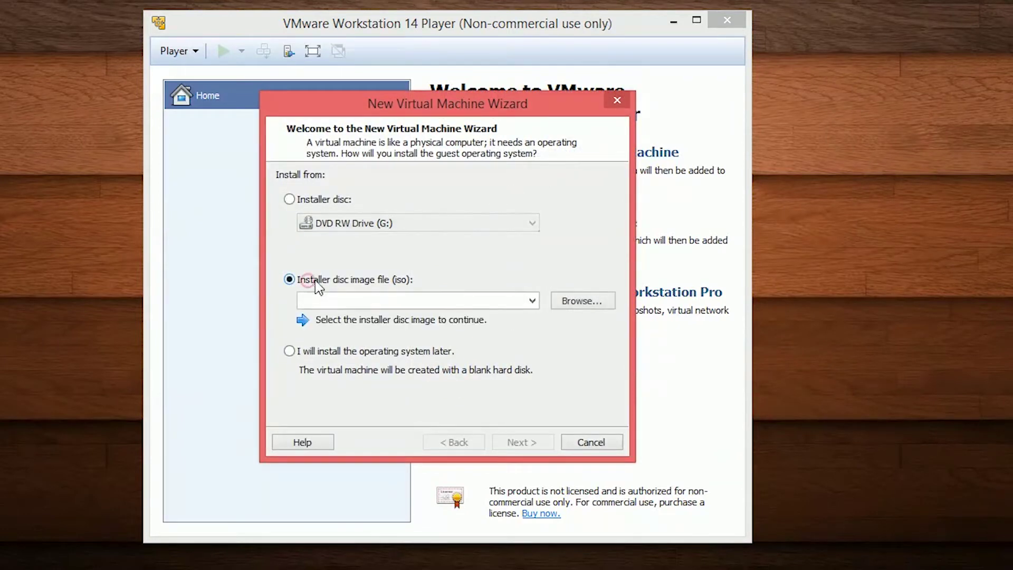
pyautogui.click(589, 298)
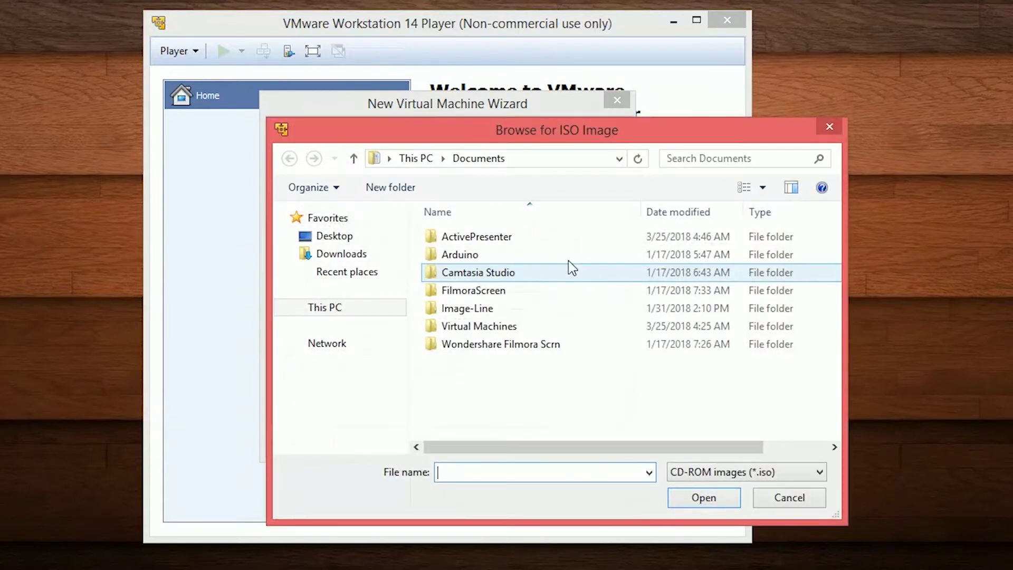
pyautogui.click(344, 336)
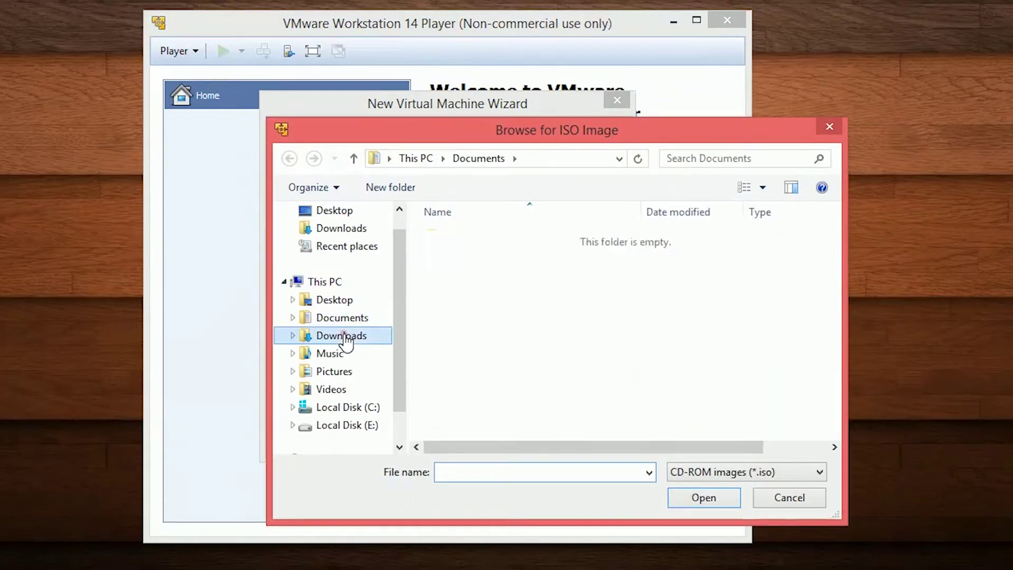
pyautogui.doubleClick(505, 239)
pyautogui.doubleClick(505, 239)
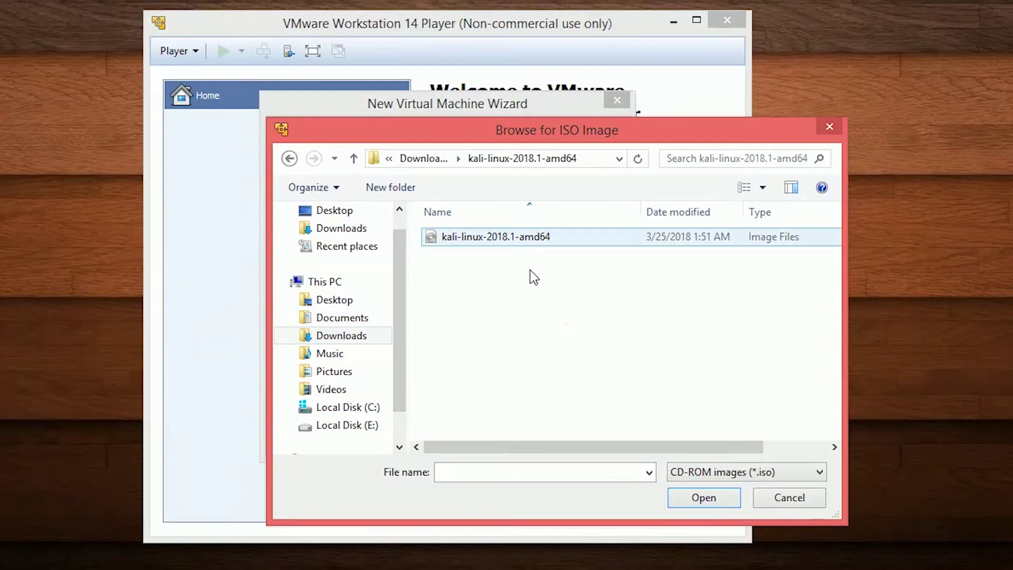
pyautogui.click(523, 237)
pyautogui.click(704, 498)
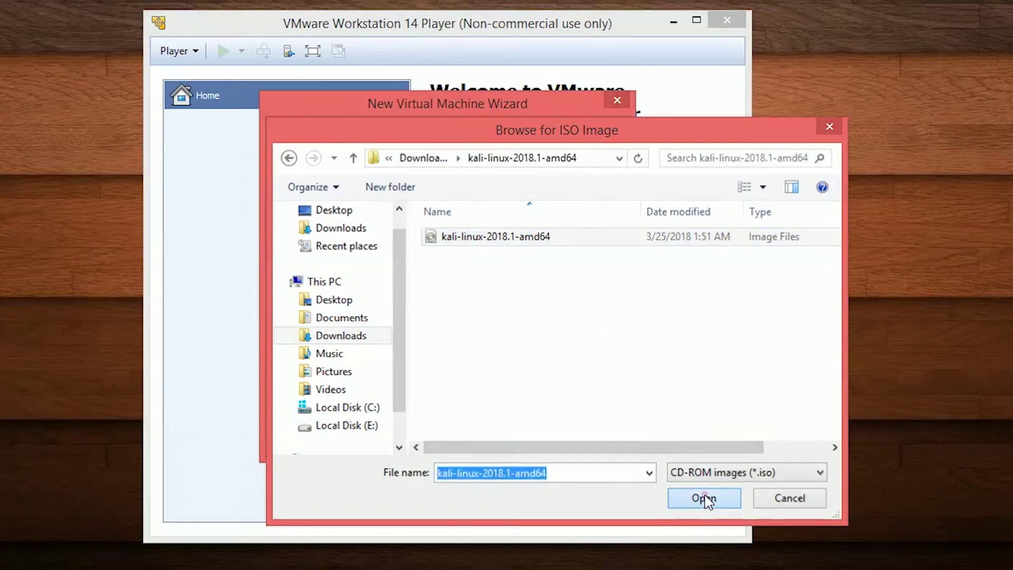
pyautogui.click(516, 443)
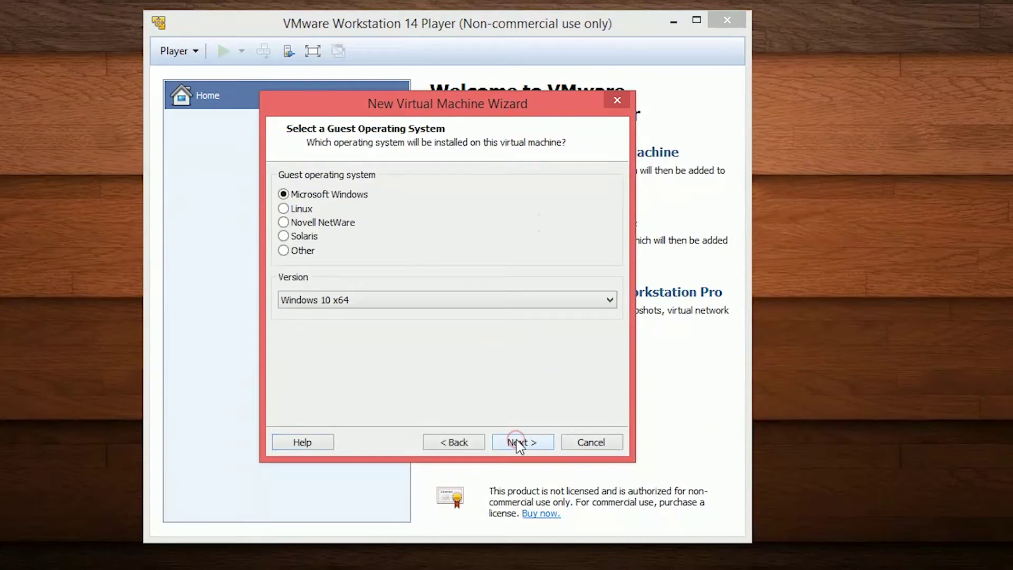
# Set the guest operating system to Linux, version Debian 9.x 64-bit.
pyautogui.click(296, 210)
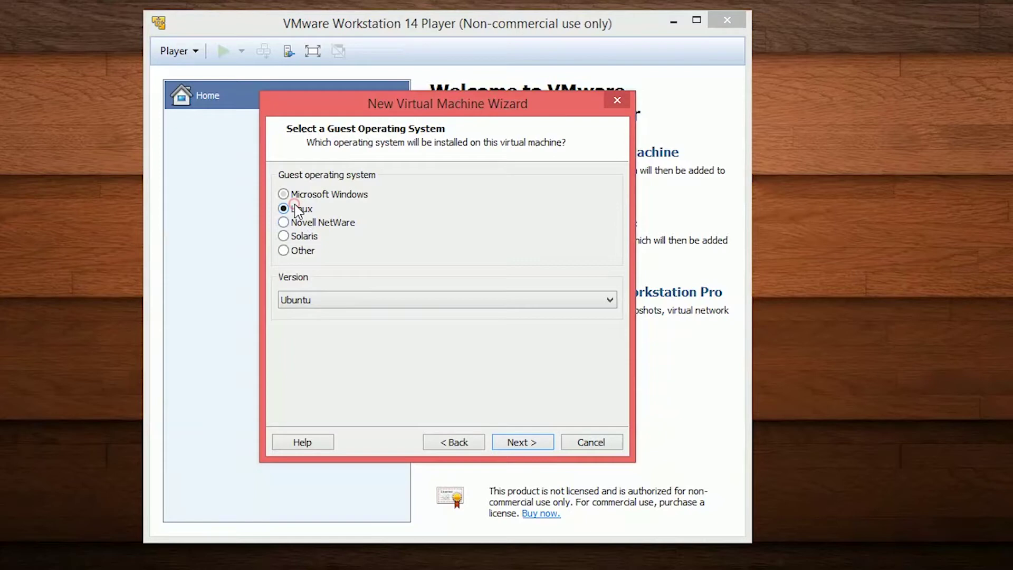
pyautogui.click(331, 300)
pyautogui.scroll(6, 407, 173)
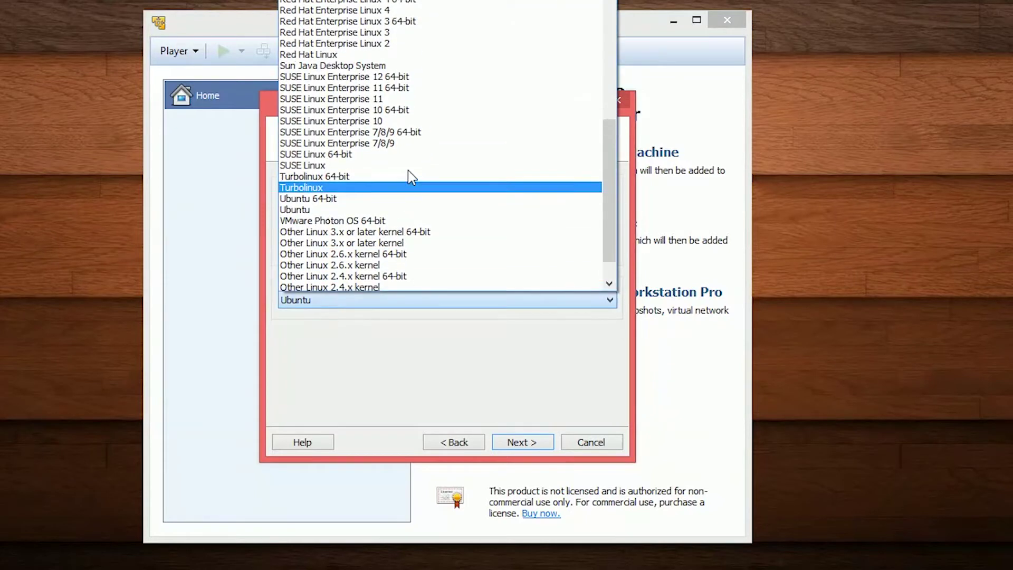
pyautogui.scroll(5, 409, 177)
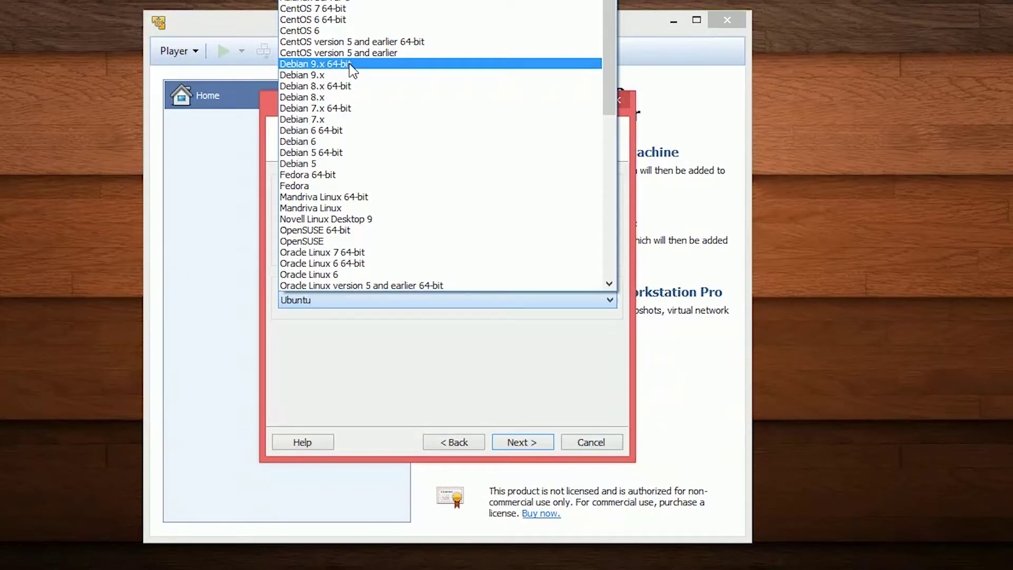
pyautogui.click(352, 69)
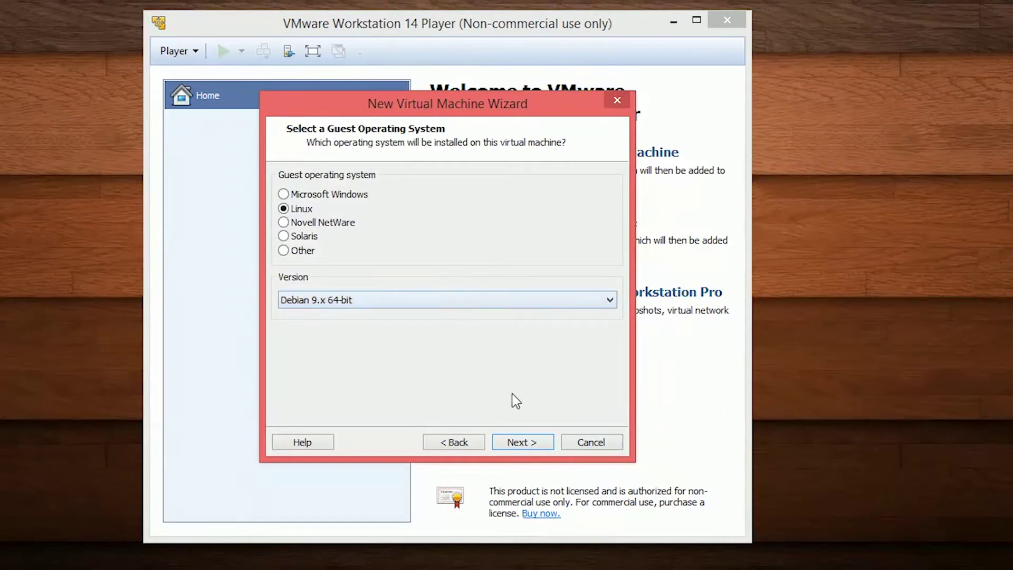
pyautogui.click(523, 442)
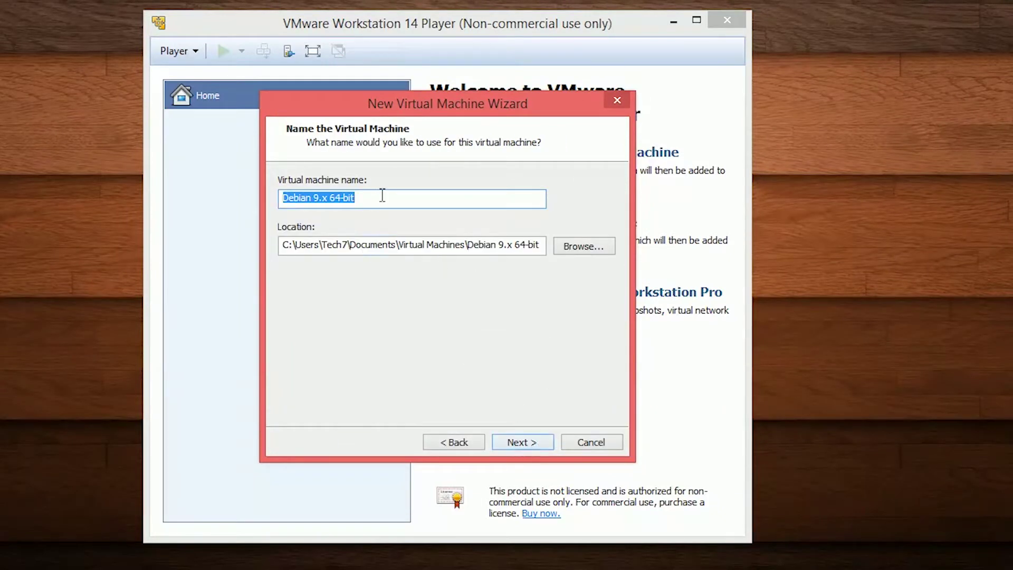
# Name the machine Kali-Linux-2018 and keep its 20 GB virtual disk as a single file.
pyautogui.press('BackSpace')
pyautogui.write('Kal')
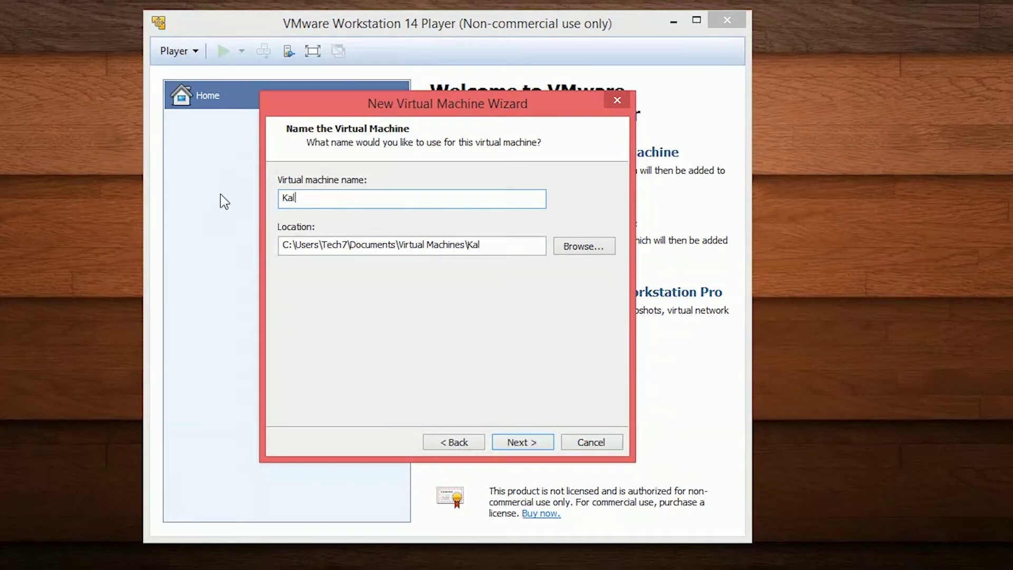
pyautogui.write('i-Linux-2018')
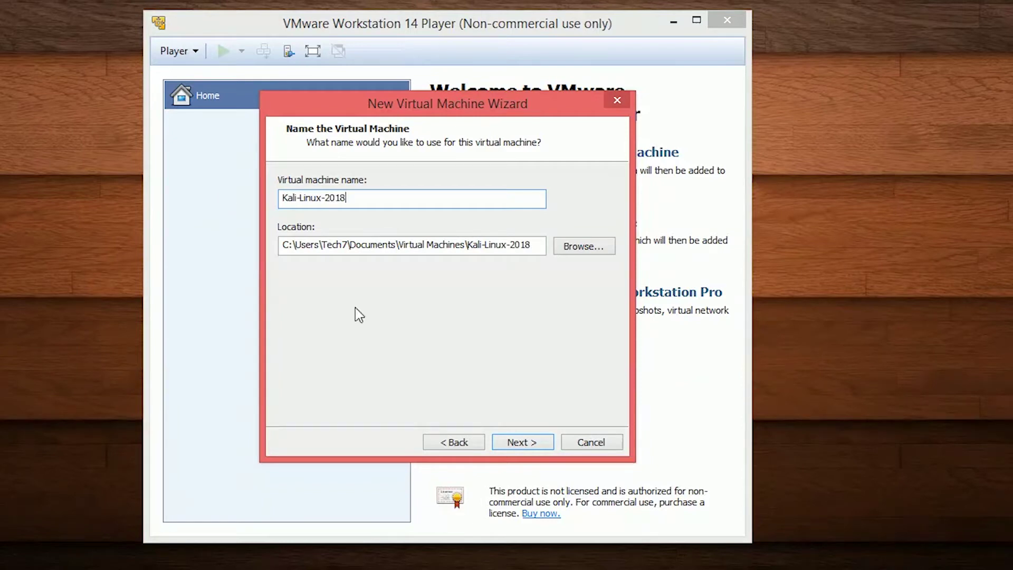
pyautogui.click(527, 443)
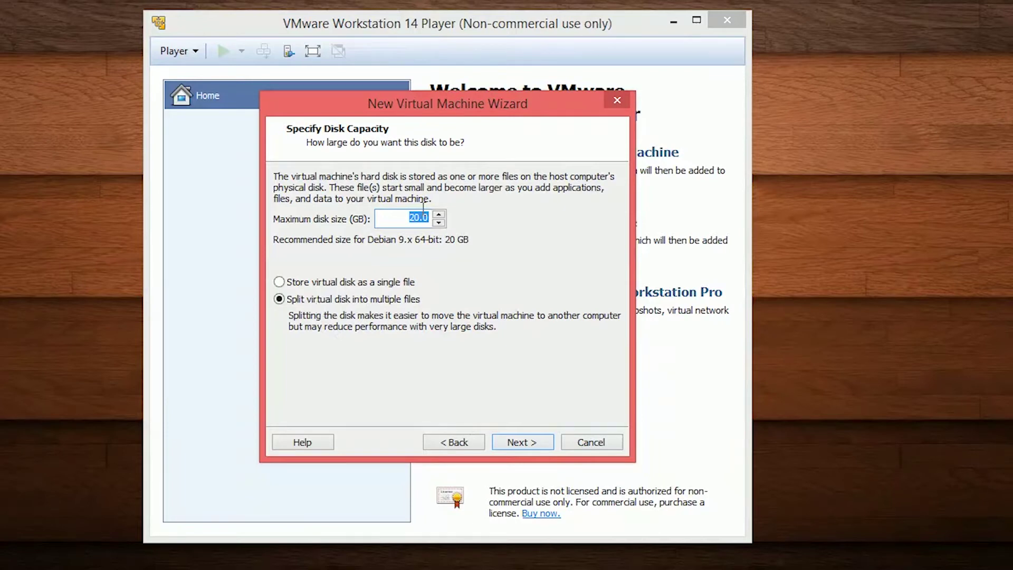
pyautogui.click(297, 282)
pyautogui.click(535, 447)
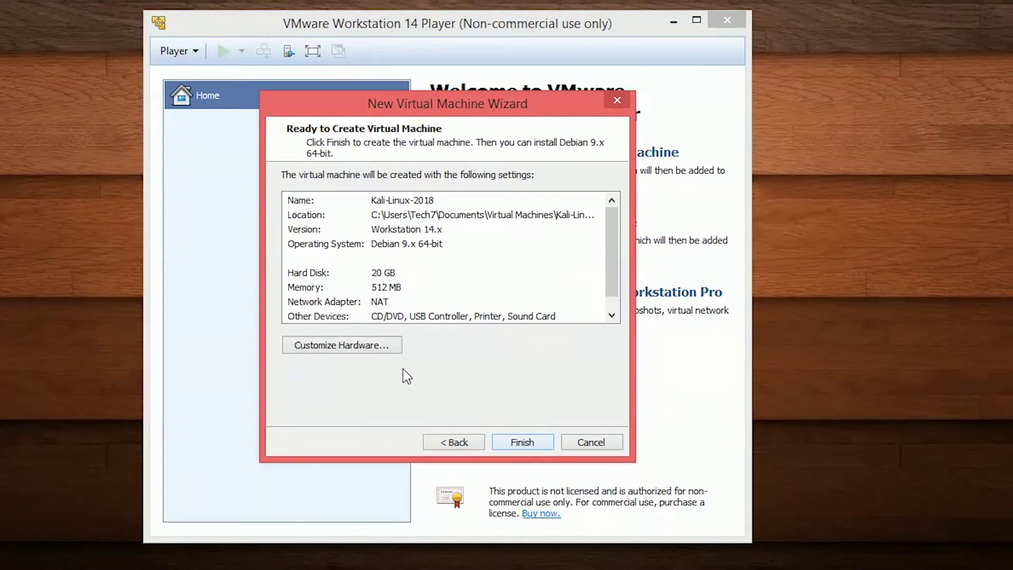
# Customize the hardware to 2048 MB of memory and 2 processor cores.
pyautogui.click(355, 347)
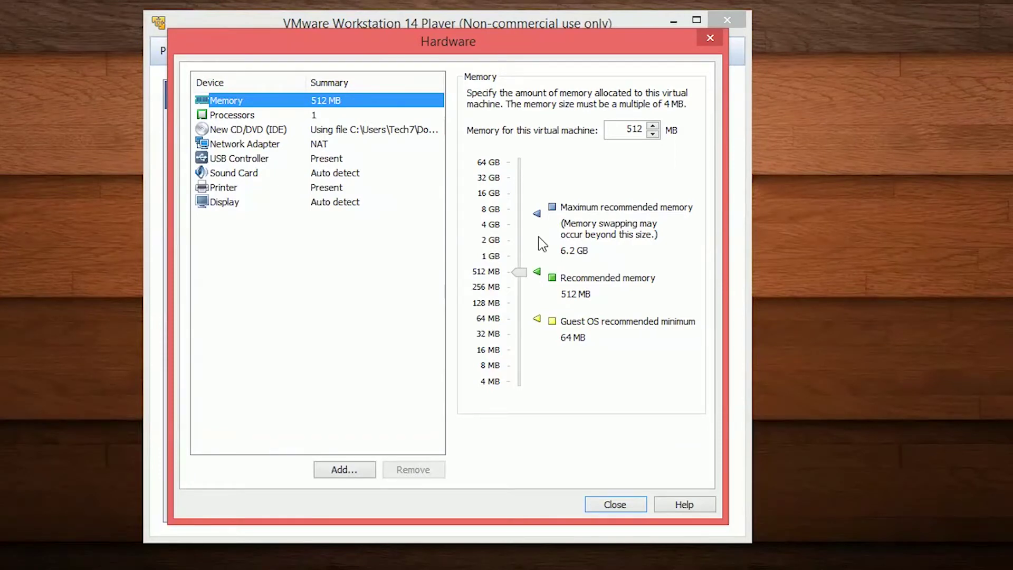
pyautogui.moveTo(519, 272); pyautogui.dragTo(525, 246)
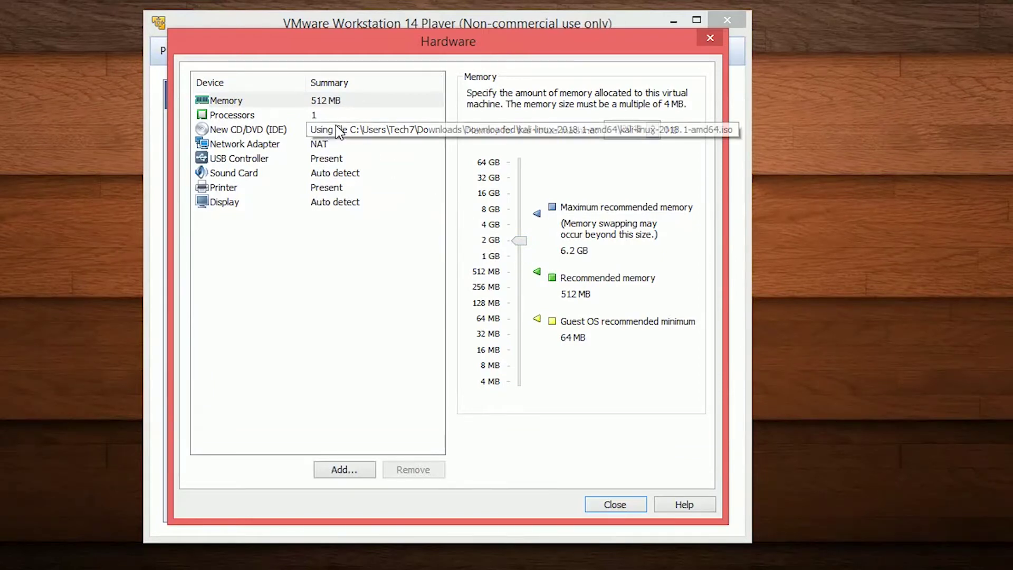
pyautogui.click(271, 115)
pyautogui.click(621, 96)
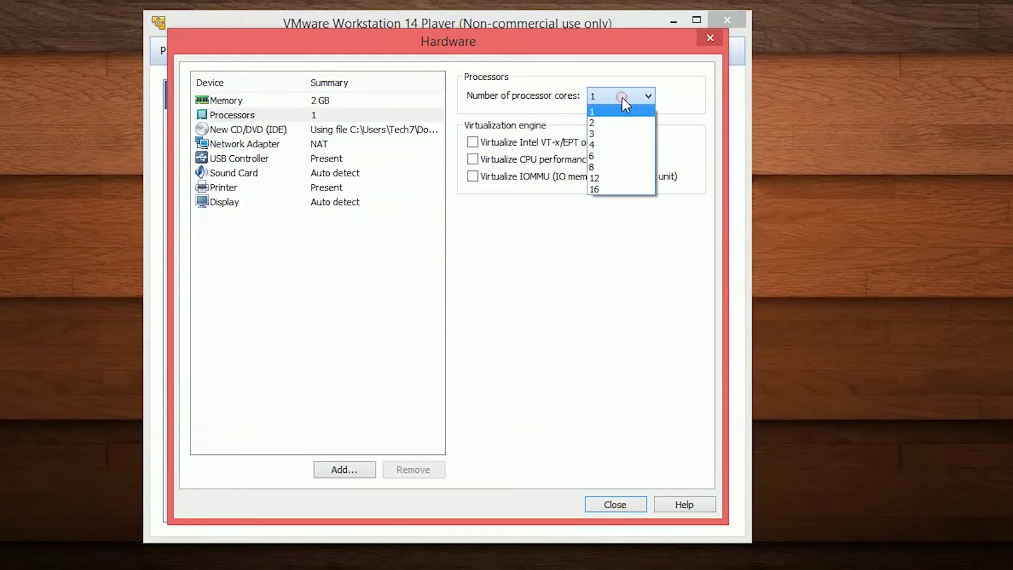
pyautogui.click(621, 123)
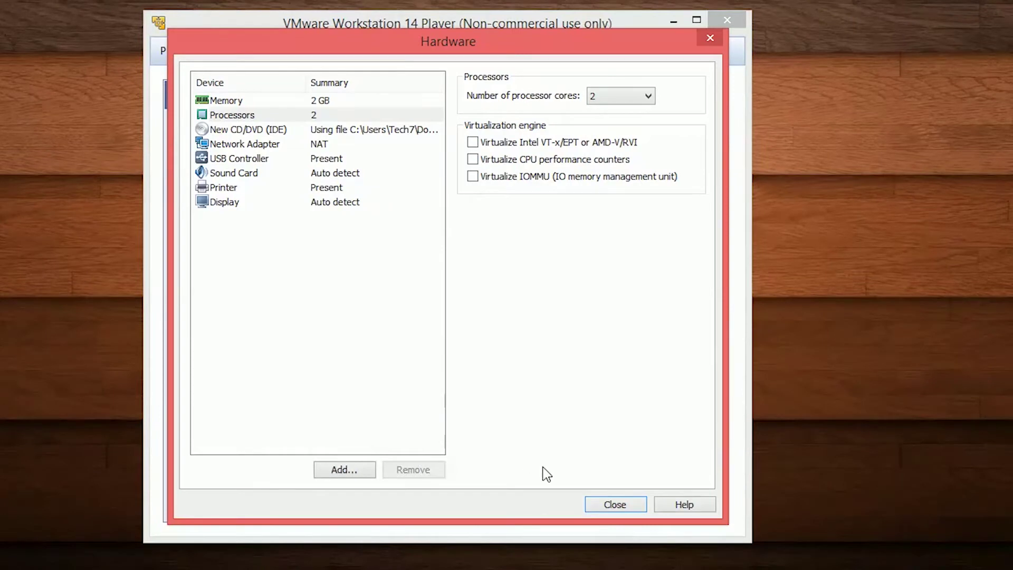
pyautogui.click(614, 505)
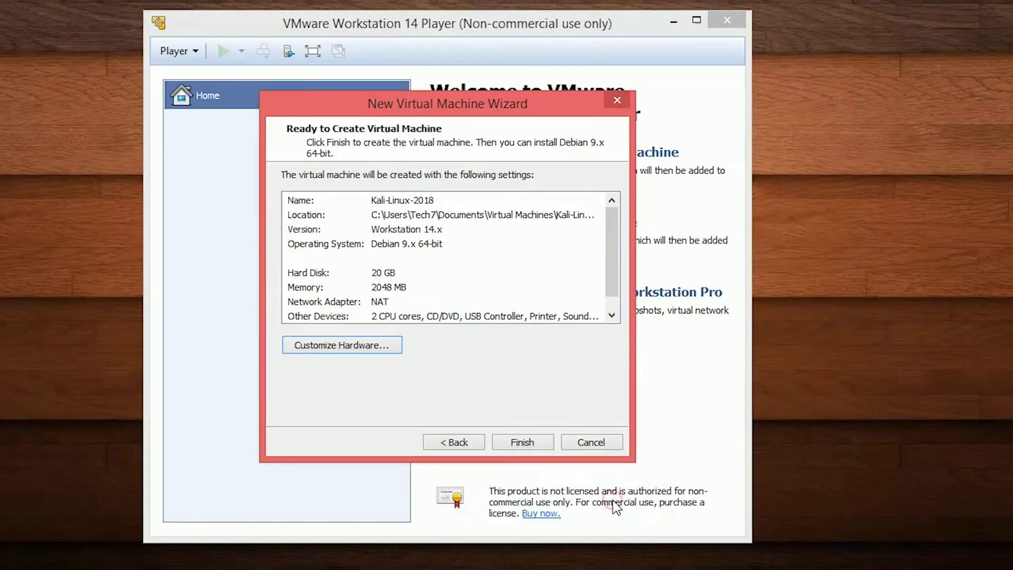
# Finish the wizard to create the Kali-Linux-2018 virtual machine.
pyautogui.click(522, 443)
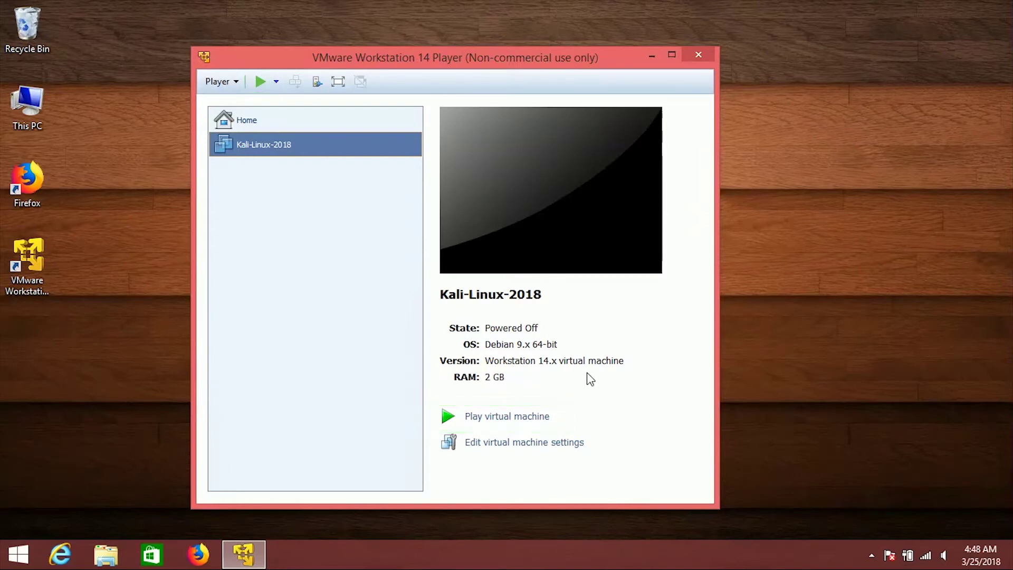
pyautogui.moveTo(533, 62); pyautogui.dragTo(559, 46)
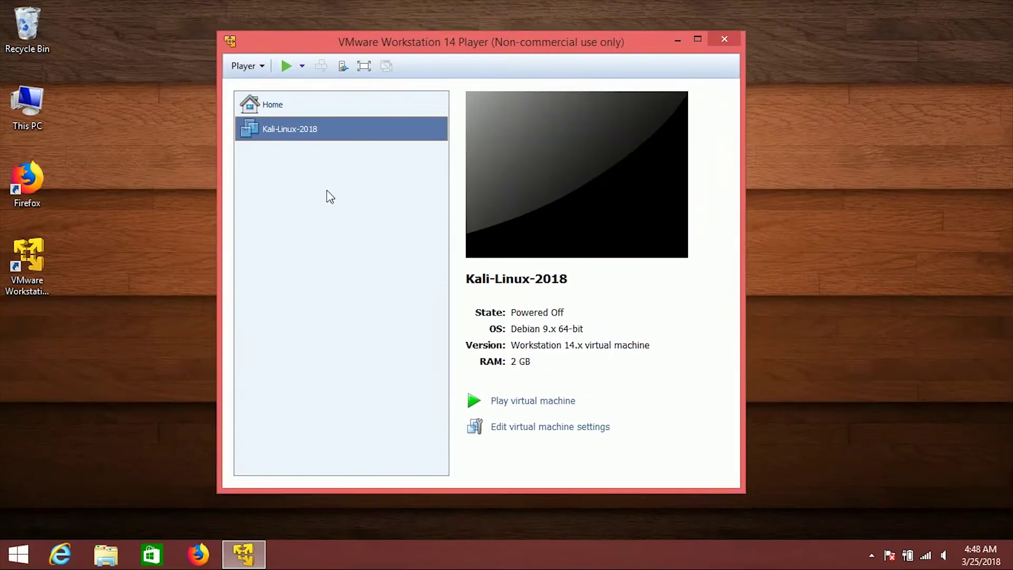
# Power on Kali-Linux-2018, dismiss the removable devices hint, and download VMware Tools for Linux.
pyautogui.click(286, 66)
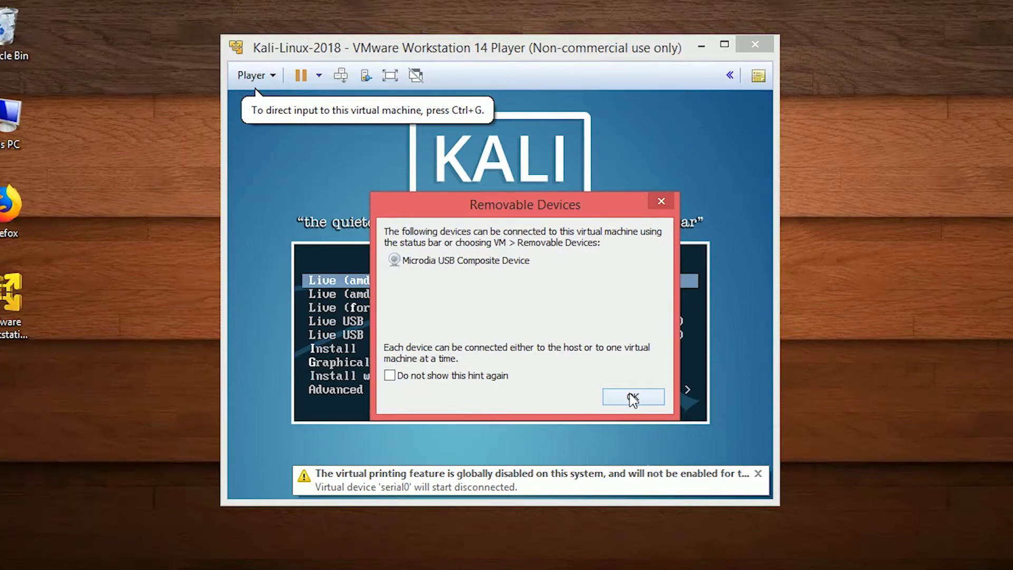
pyautogui.click(633, 397)
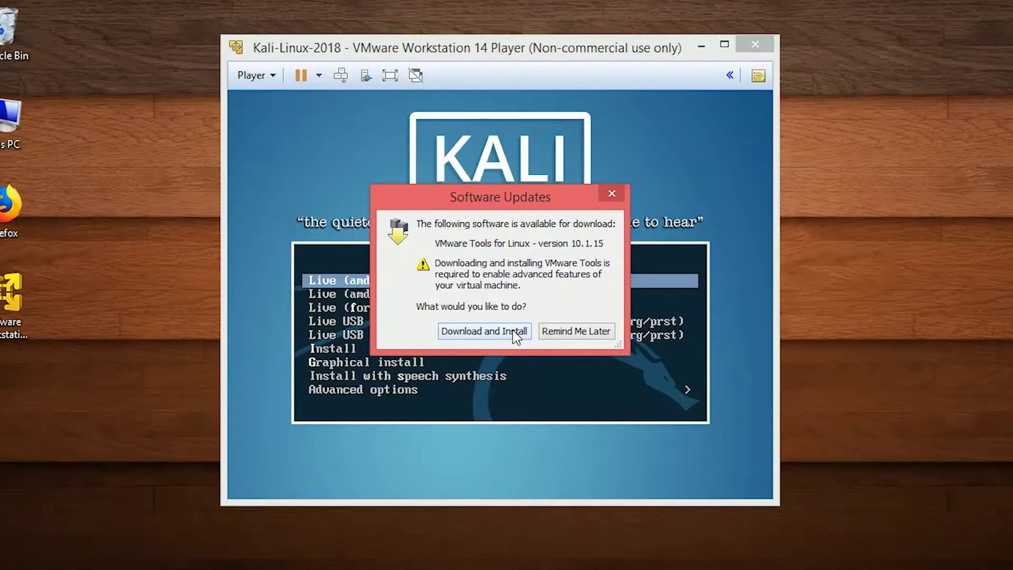
pyautogui.click(514, 332)
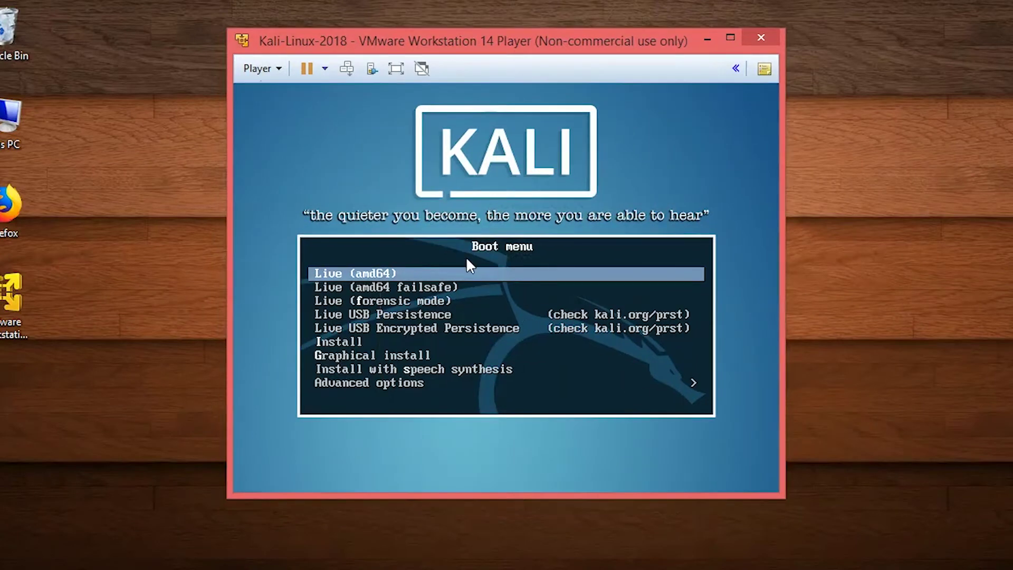
# Choose Graphical install from the Kali boot menu and start it.
pyautogui.click(466, 259)
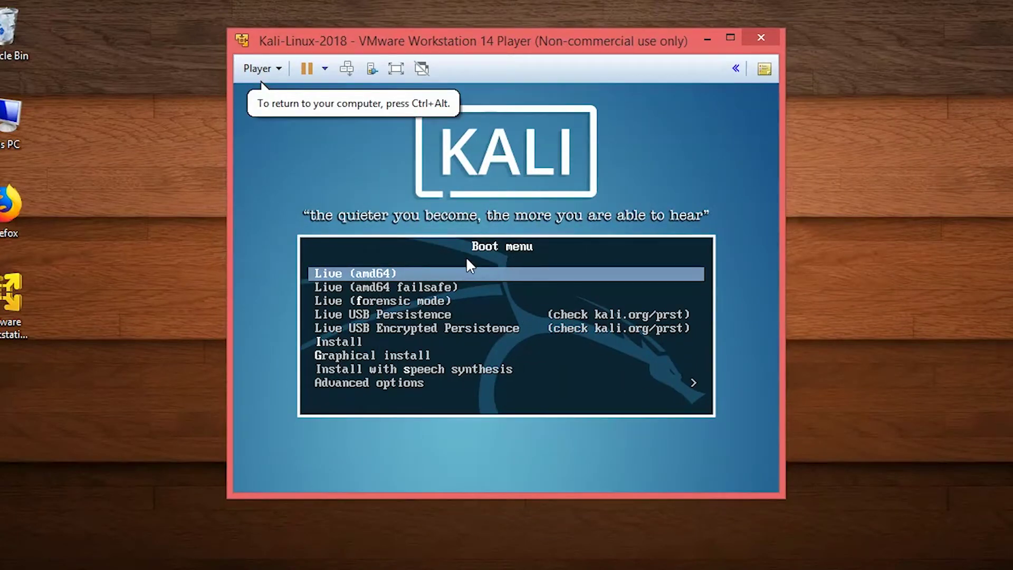
pyautogui.press('Down')
pyautogui.press('Down')
pyautogui.press('Down')
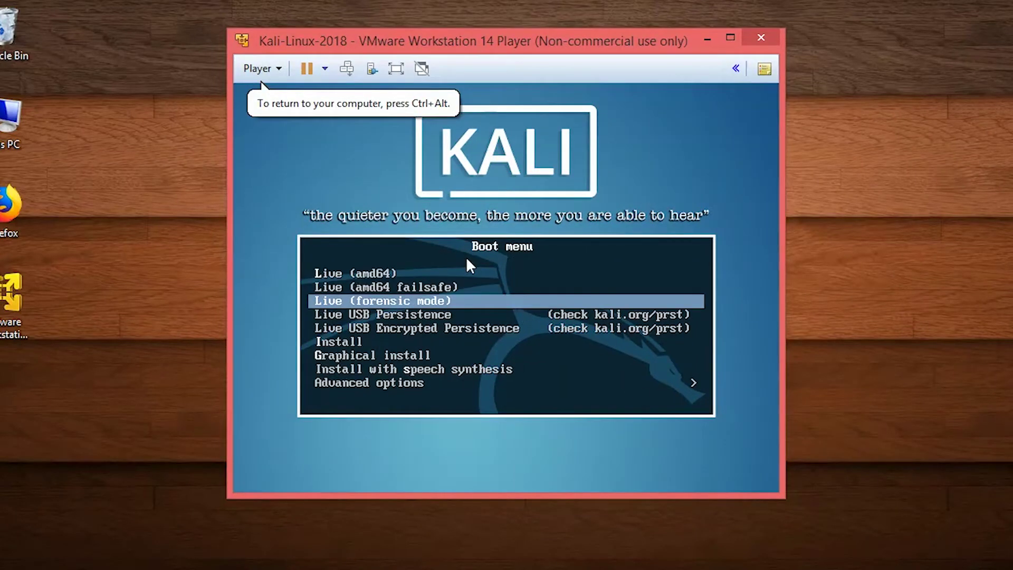
pyautogui.press('Down')
pyautogui.press('Down')
pyautogui.press('Down')
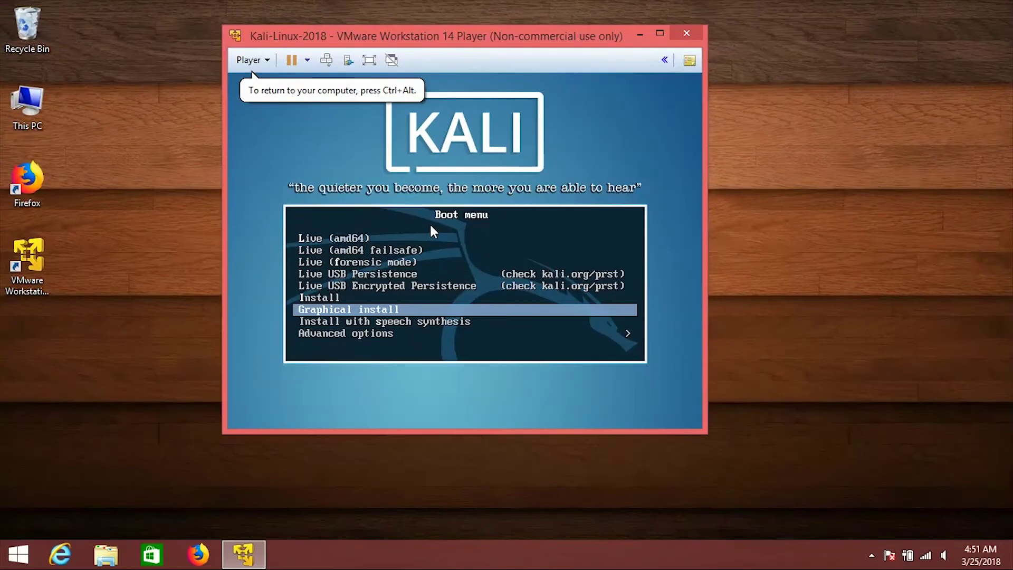
pyautogui.press('Return')
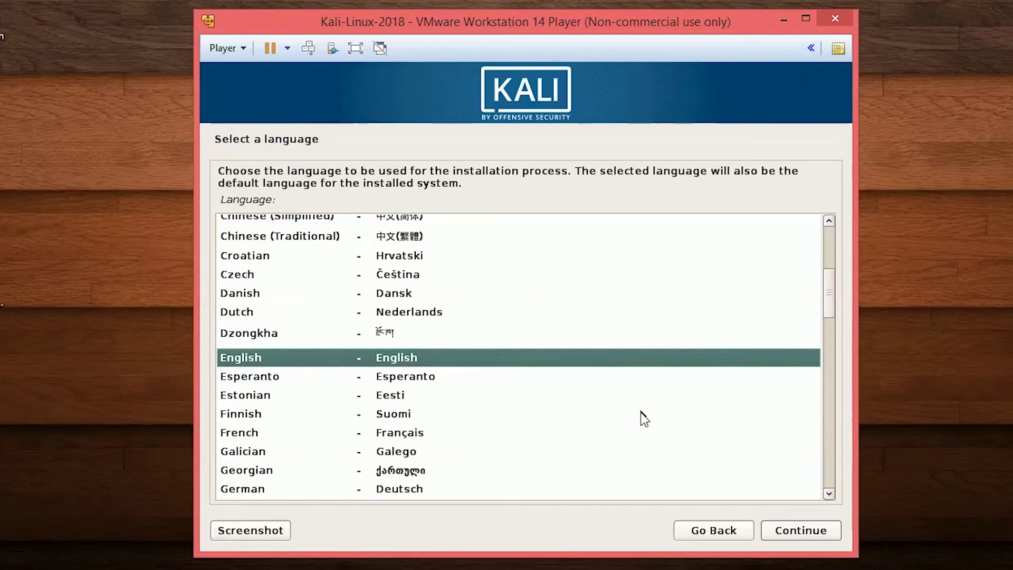
# Accept English, United States and the American English keymap in the Kali installer.
pyautogui.click(803, 534)
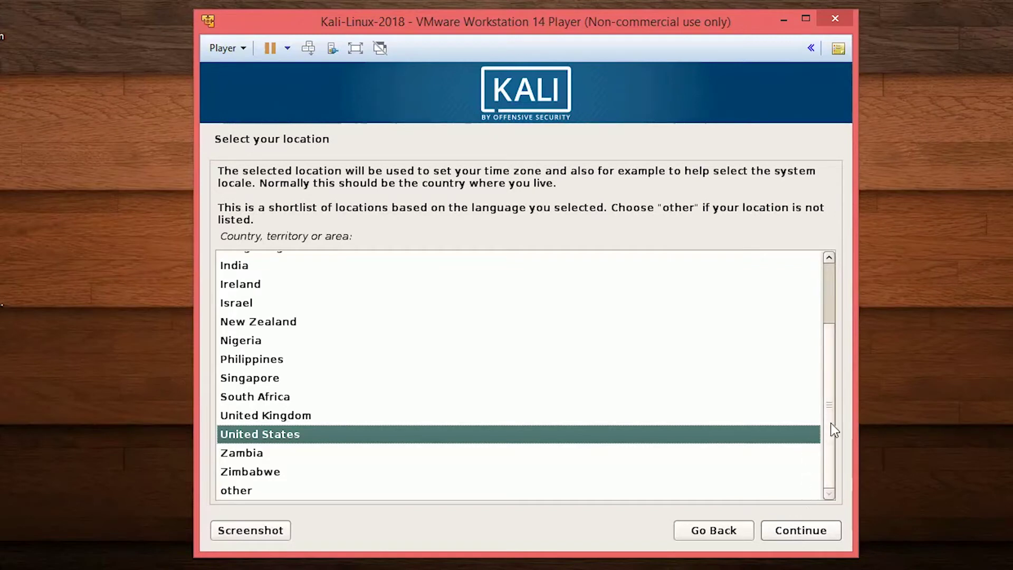
pyautogui.moveTo(830, 422)
pyautogui.mouseDown()
pyautogui.moveTo(834, 329)
pyautogui.moveTo(830, 429)
pyautogui.mouseUp()
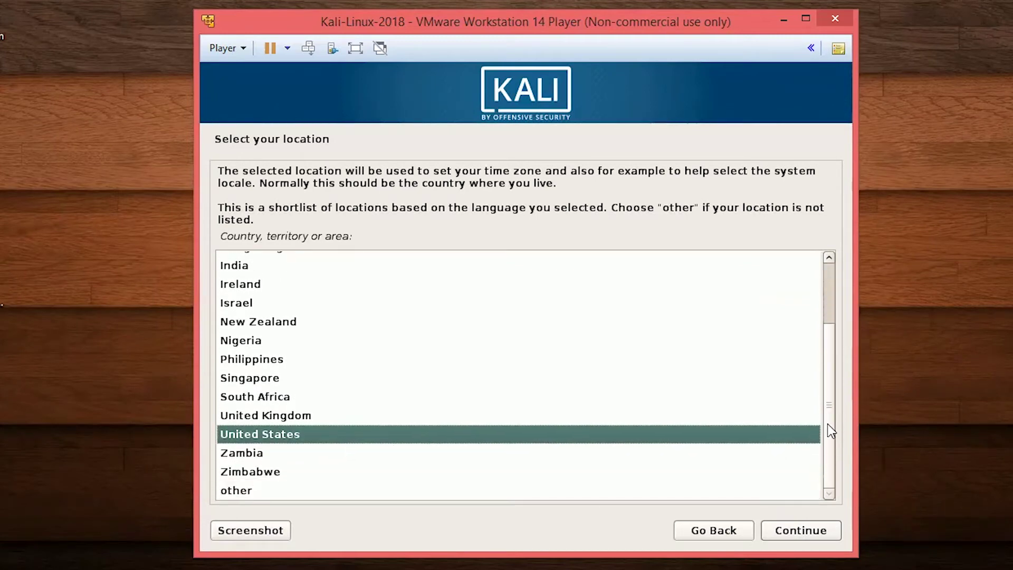
pyautogui.click(822, 534)
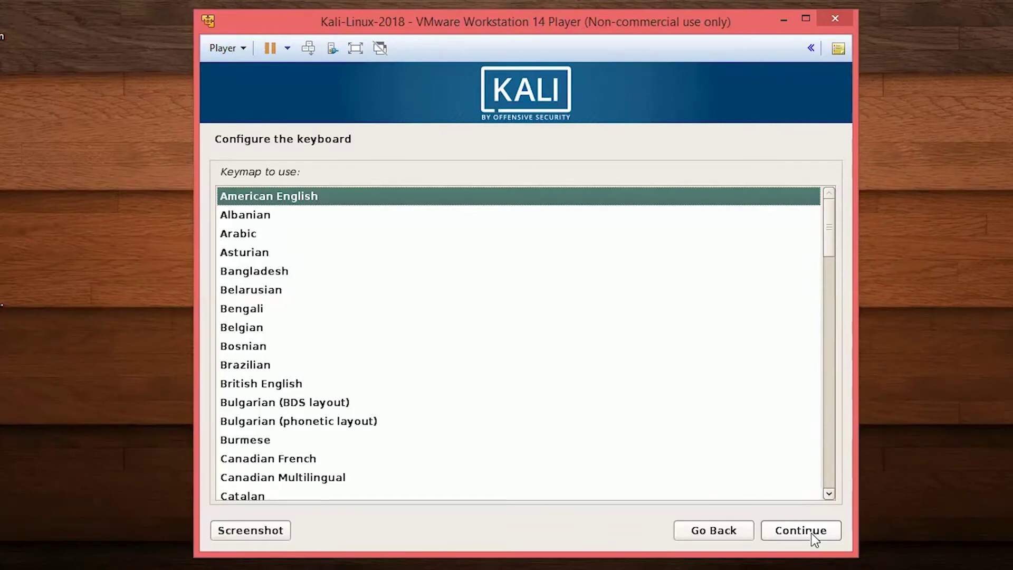
pyautogui.click(813, 534)
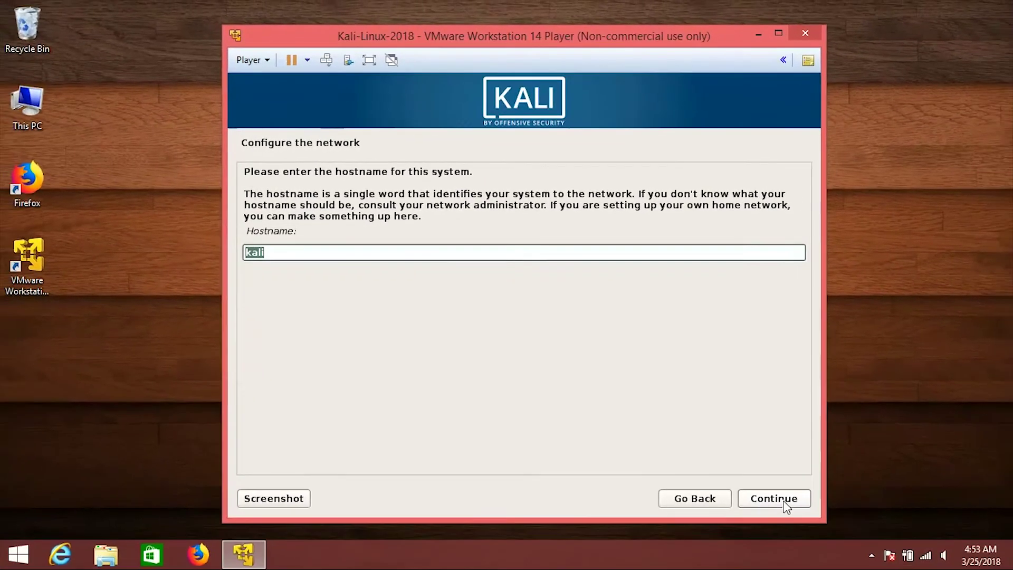
# Keep 'kali' as the hostname and leave the domain name empty.
pyautogui.click(786, 505)
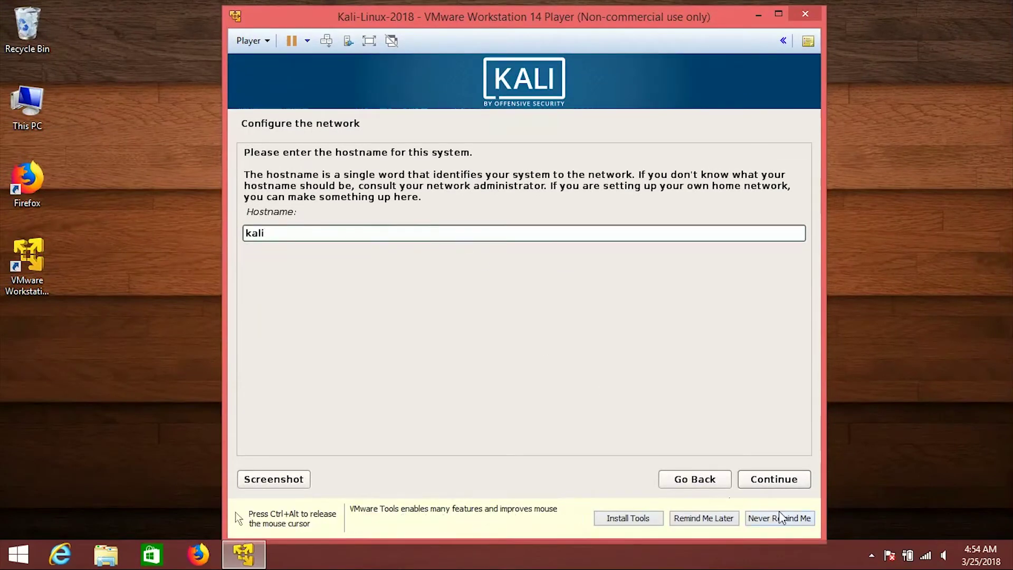
pyautogui.click(774, 481)
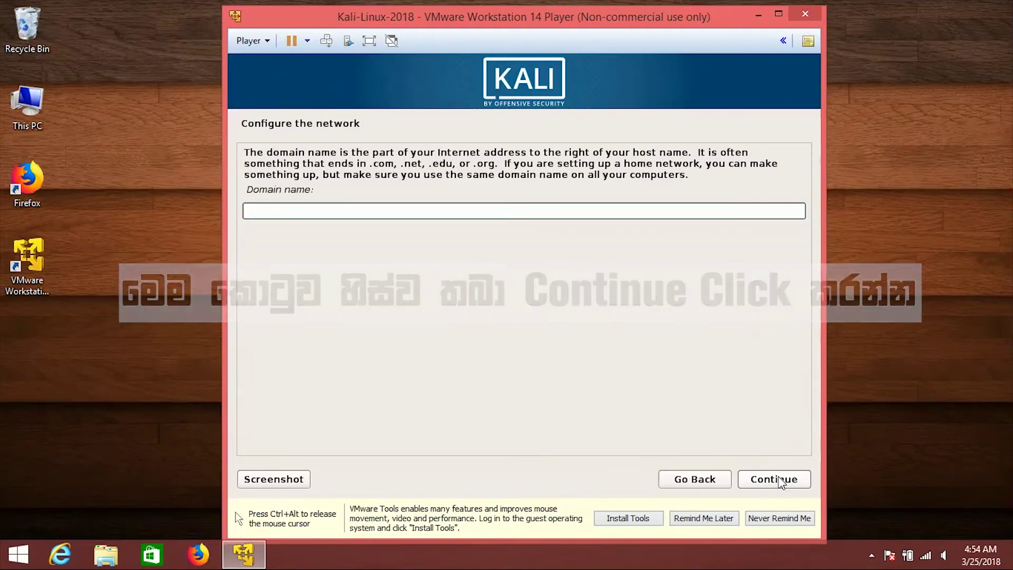
pyautogui.click(775, 480)
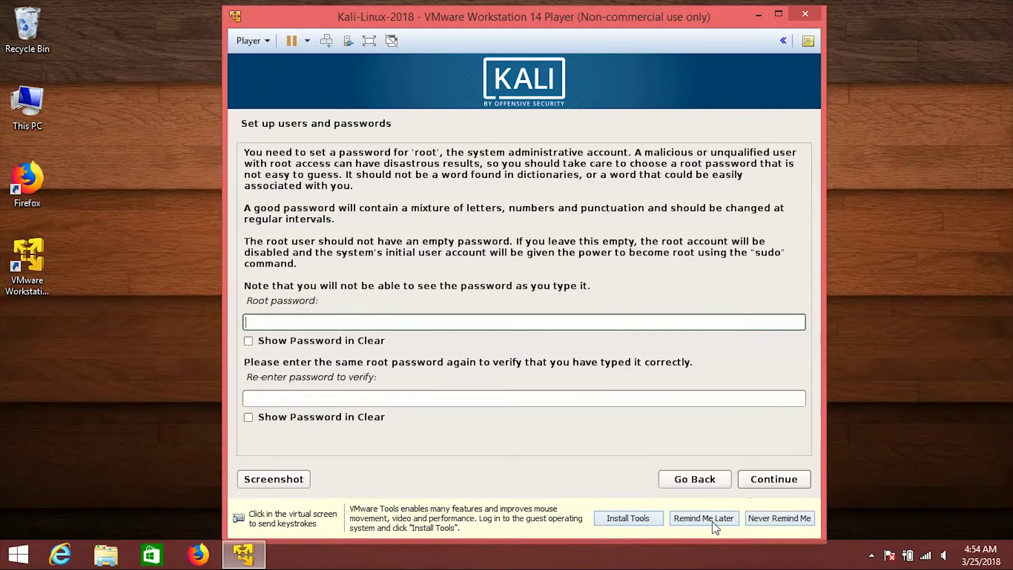
# Set the root password, entering it in both password fields.
pyautogui.click(306, 322)
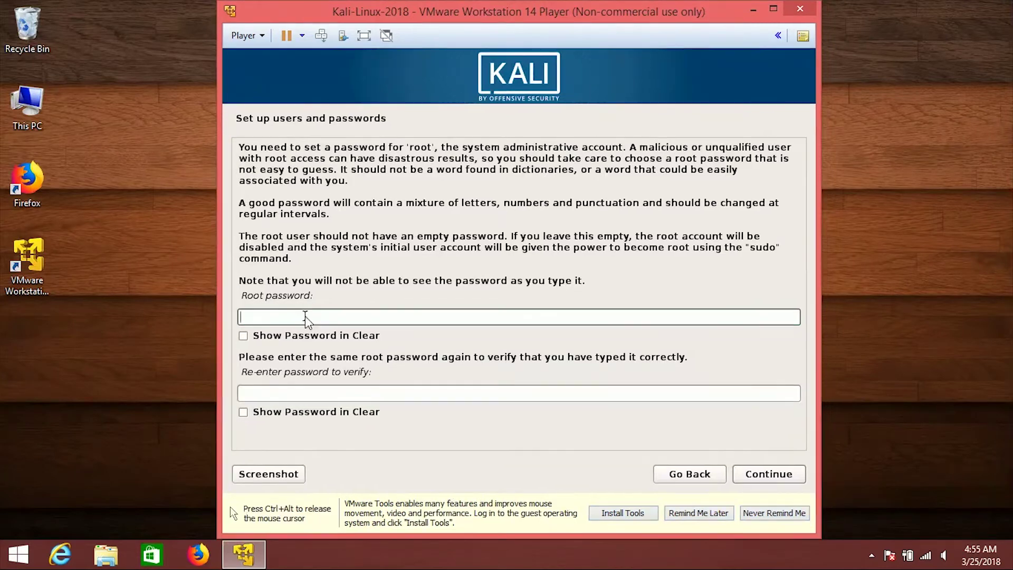
pyautogui.write('**********')
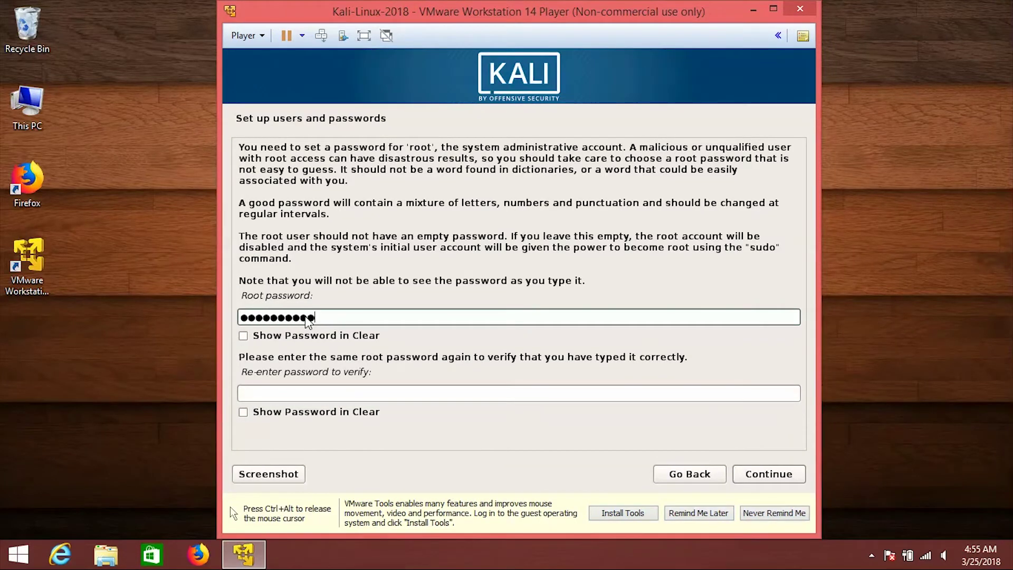
pyautogui.click(349, 395)
pyautogui.write('**********')
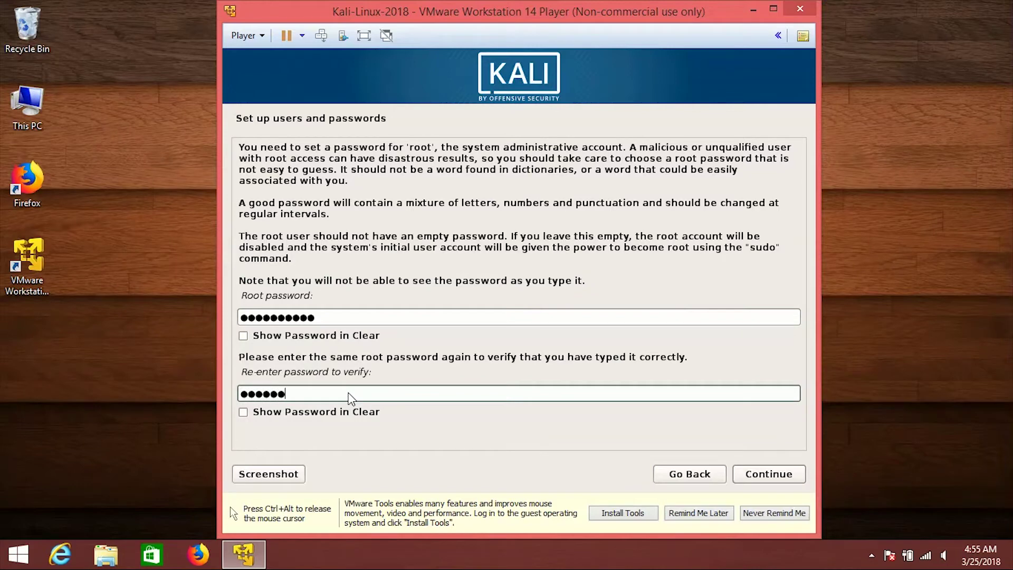
pyautogui.click(771, 476)
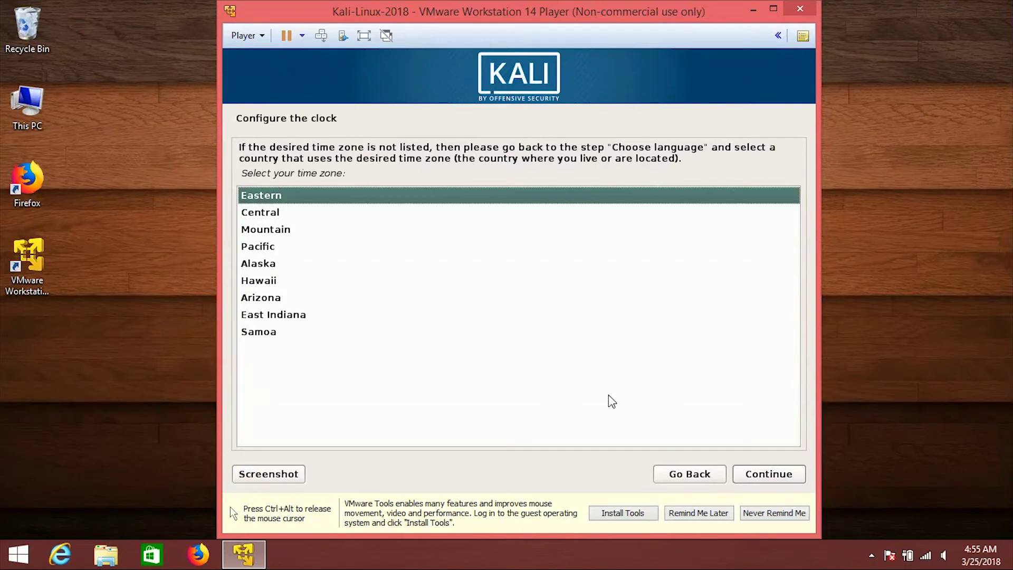
# Accept Eastern time zone, guided-partition the 21.5 GB disk as one partition, and write changes.
pyautogui.click(770, 475)
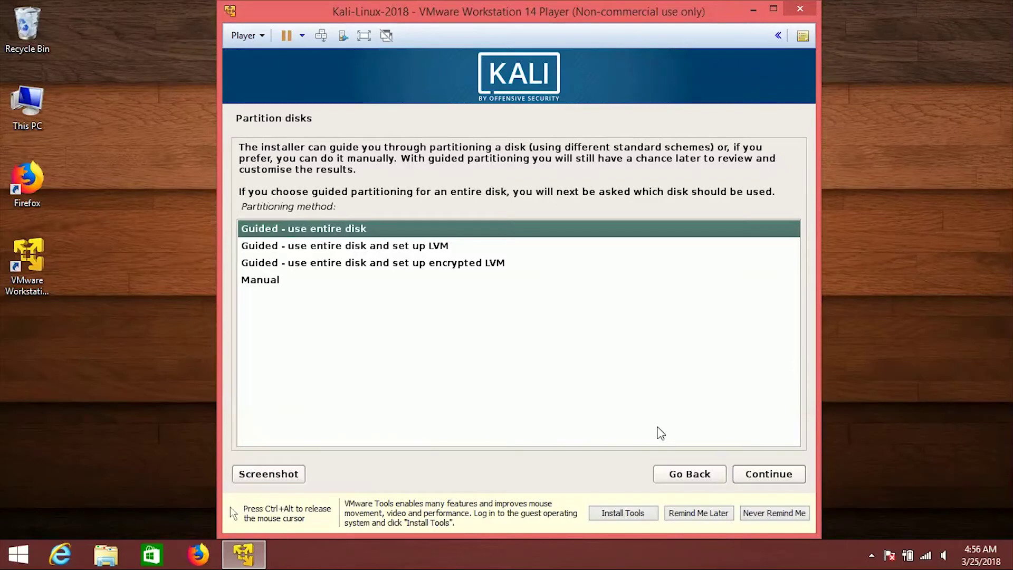
pyautogui.click(775, 477)
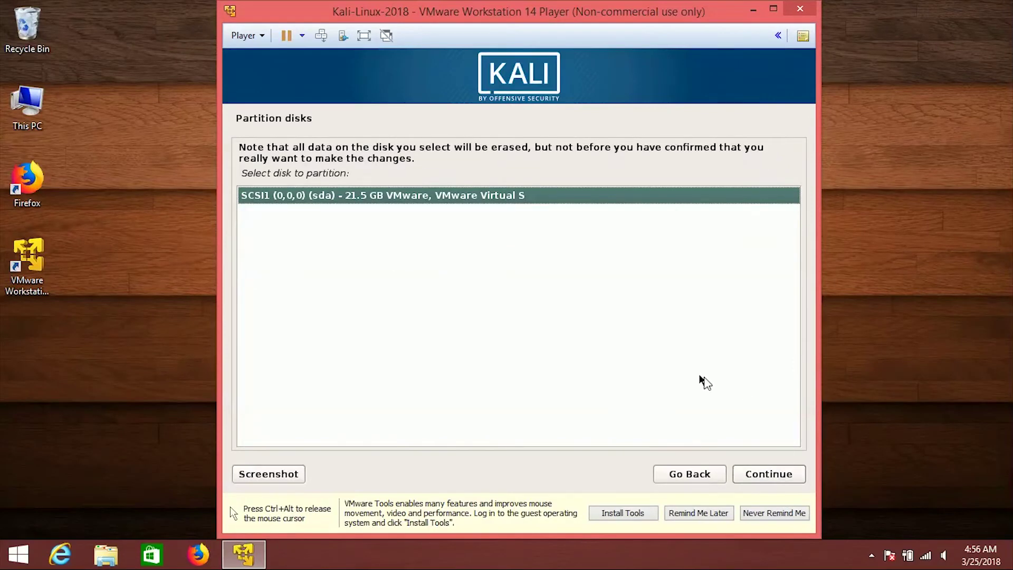
pyautogui.click(763, 474)
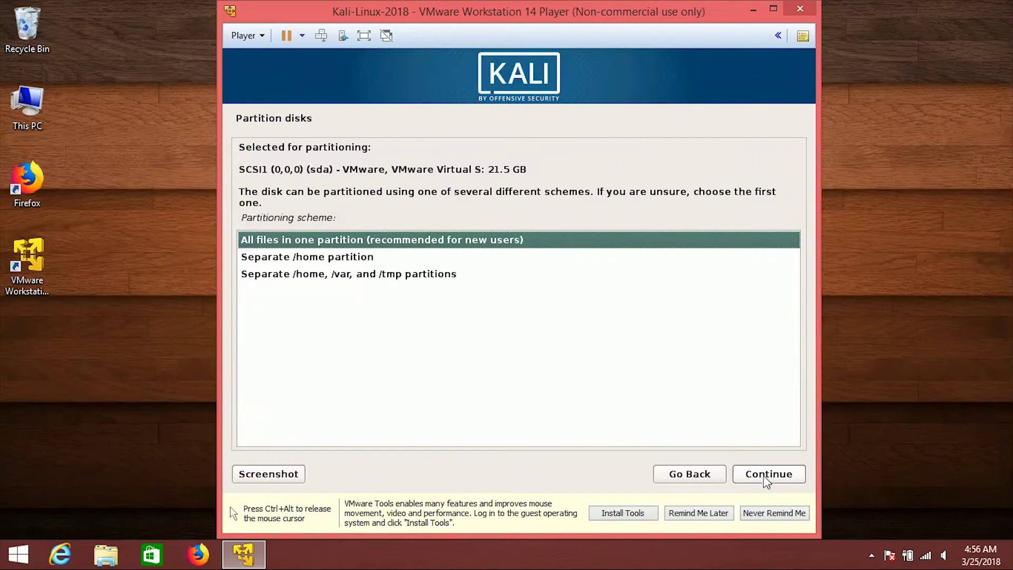
pyautogui.click(765, 478)
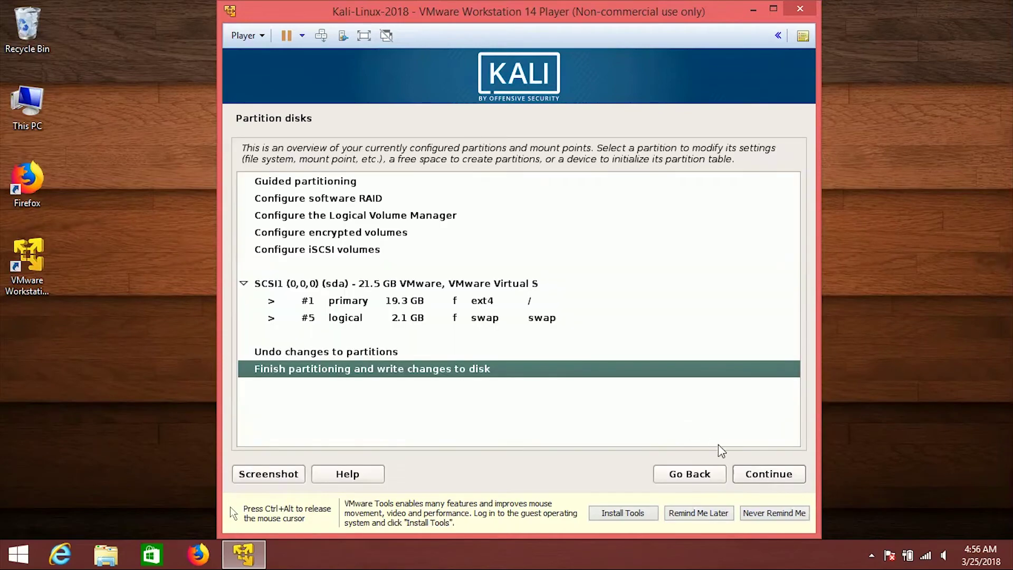
pyautogui.click(771, 476)
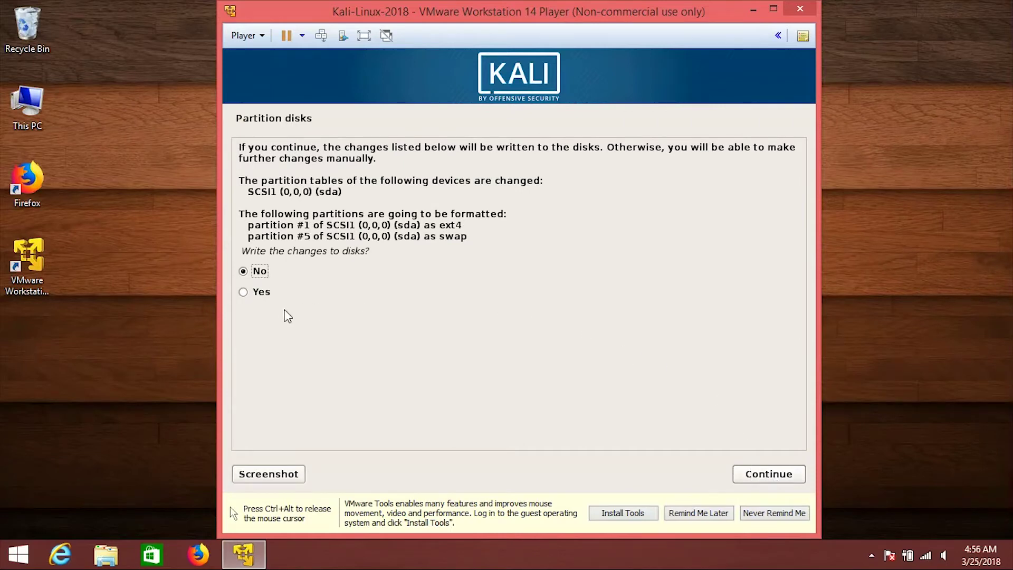
pyautogui.click(262, 294)
pyautogui.click(780, 477)
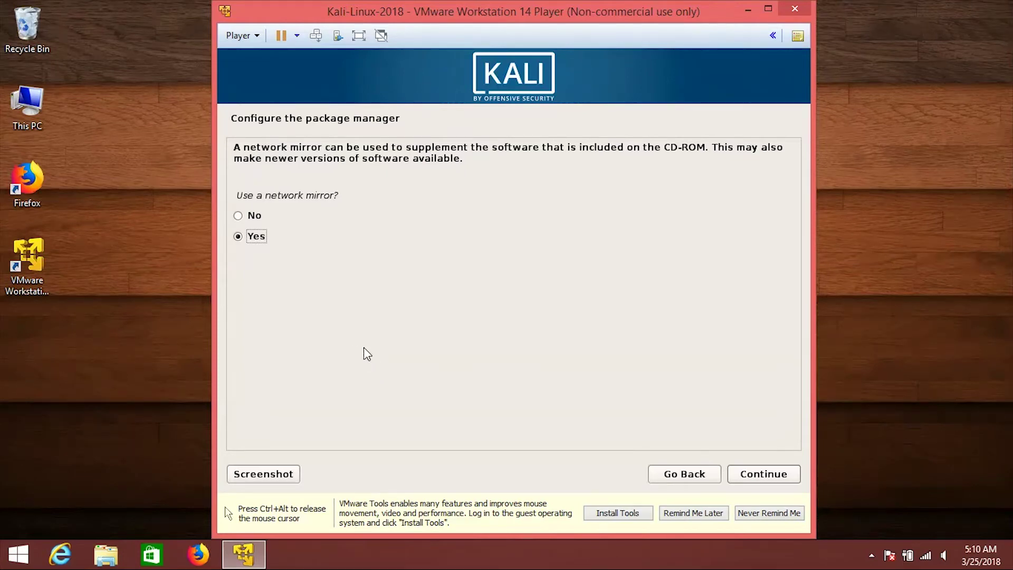
# Skip the network mirror, install GRUB on /dev/sda, and finish installation to reboot.
pyautogui.click(246, 218)
pyautogui.click(774, 477)
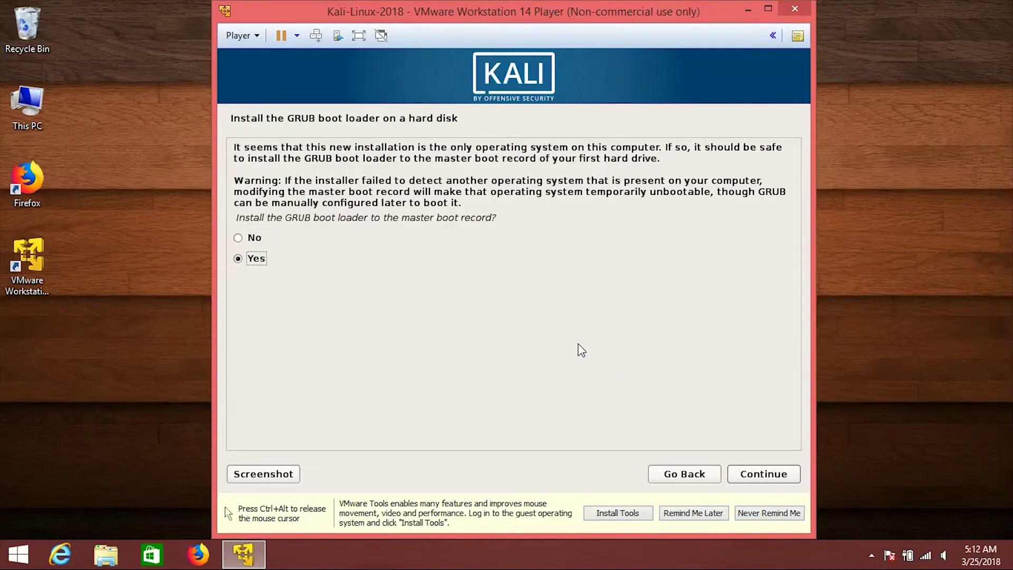
pyautogui.click(763, 480)
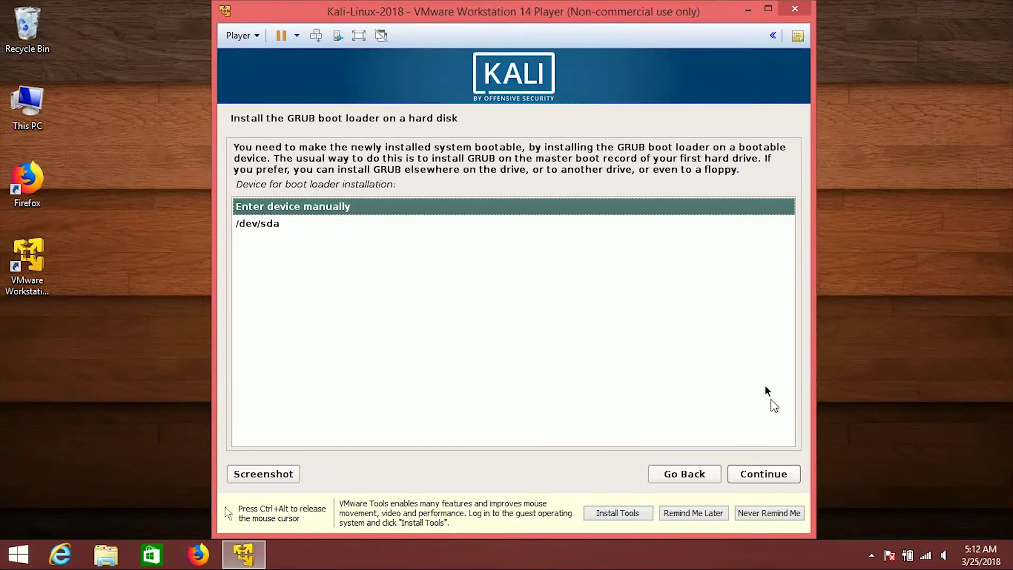
pyautogui.click(267, 225)
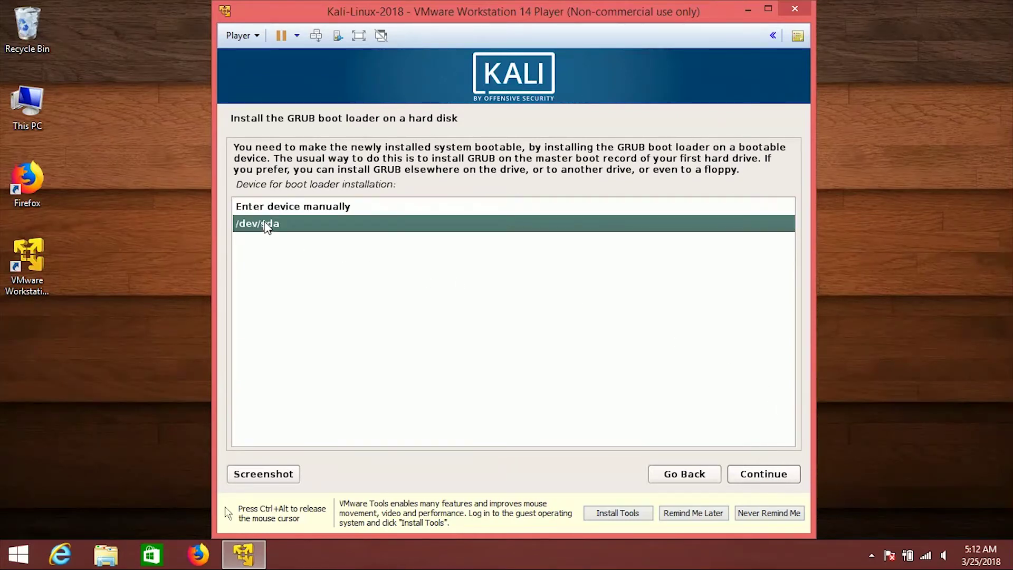
pyautogui.click(770, 477)
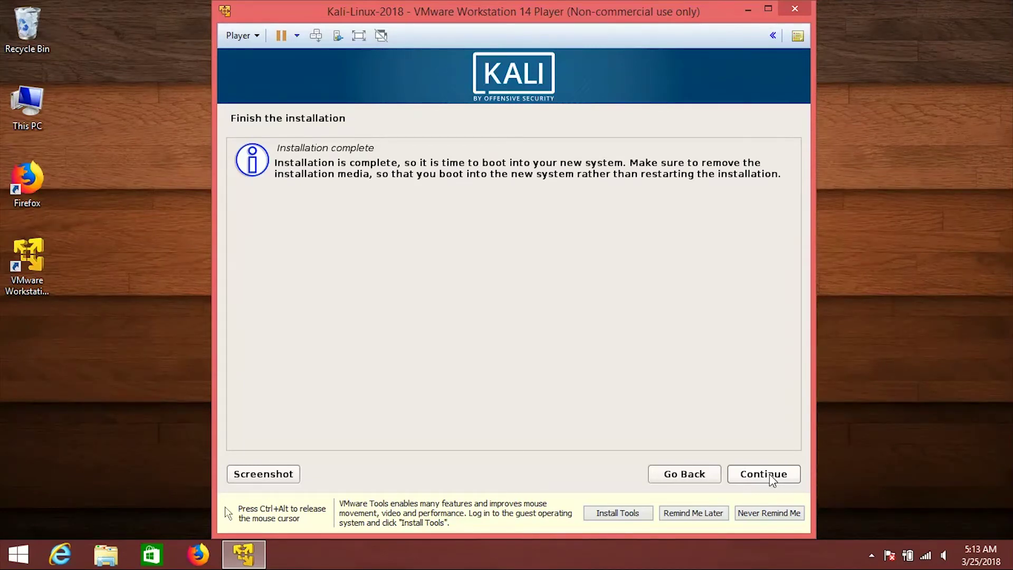
pyautogui.click(769, 474)
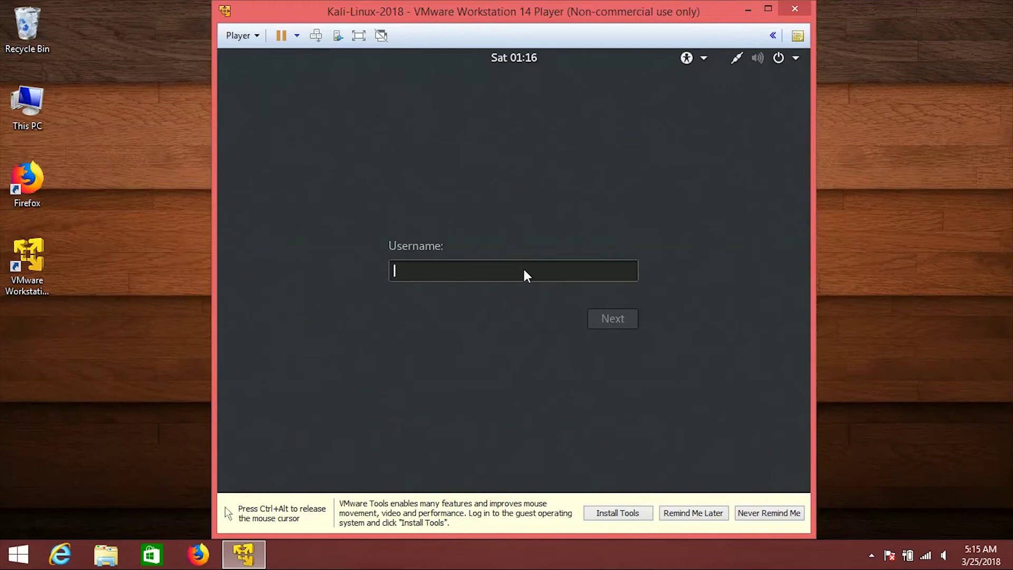
# Log in to Kali as root with the root password.
pyautogui.write('root')
pyautogui.press('Return')
pyautogui.write('******')
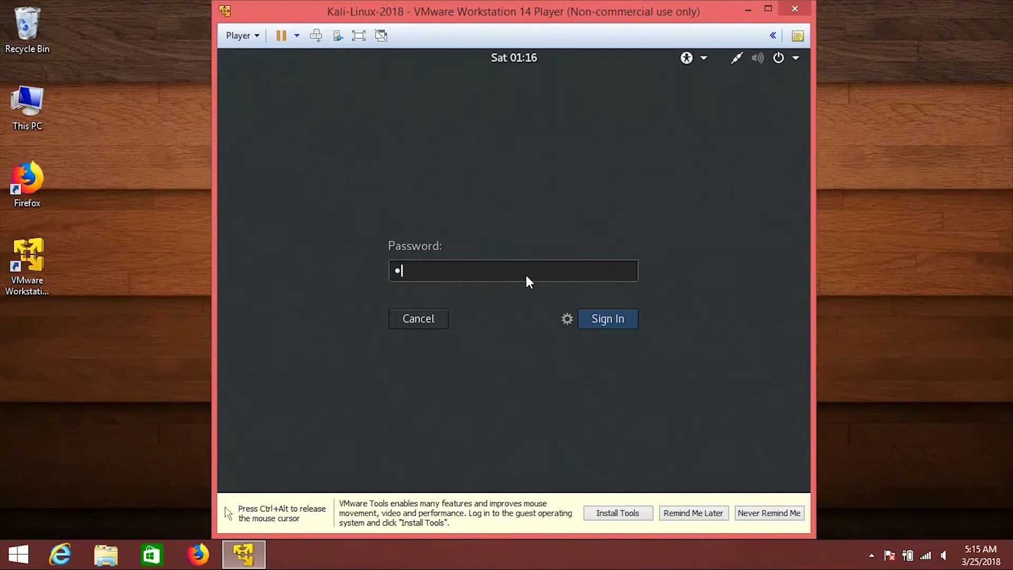
pyautogui.write('****')
pyautogui.press('Return')
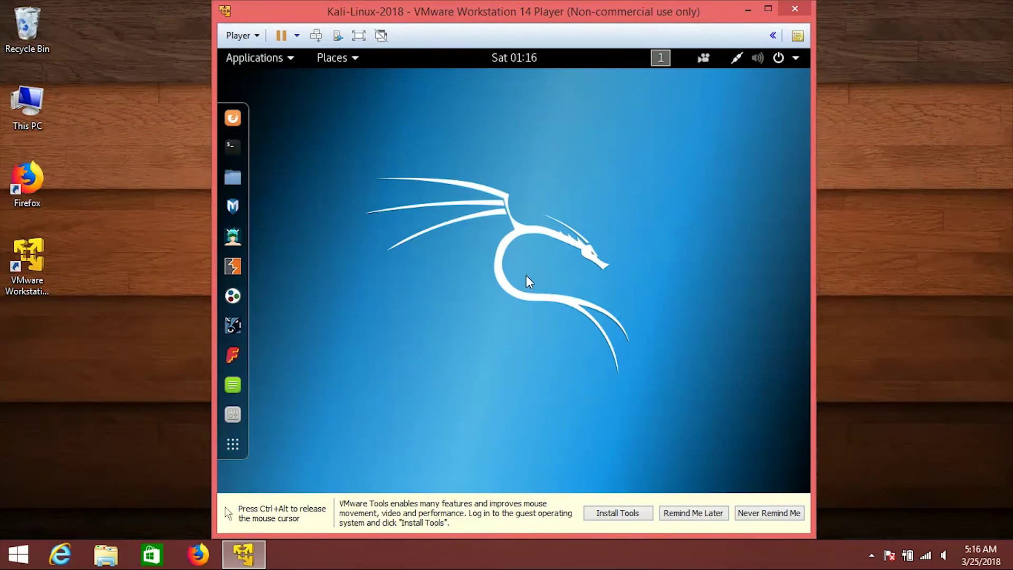
# Release input from the VM, maximize its window, and postpone the VMware Tools reminder.
pyautogui.hotkey('ctrl', 'alt')
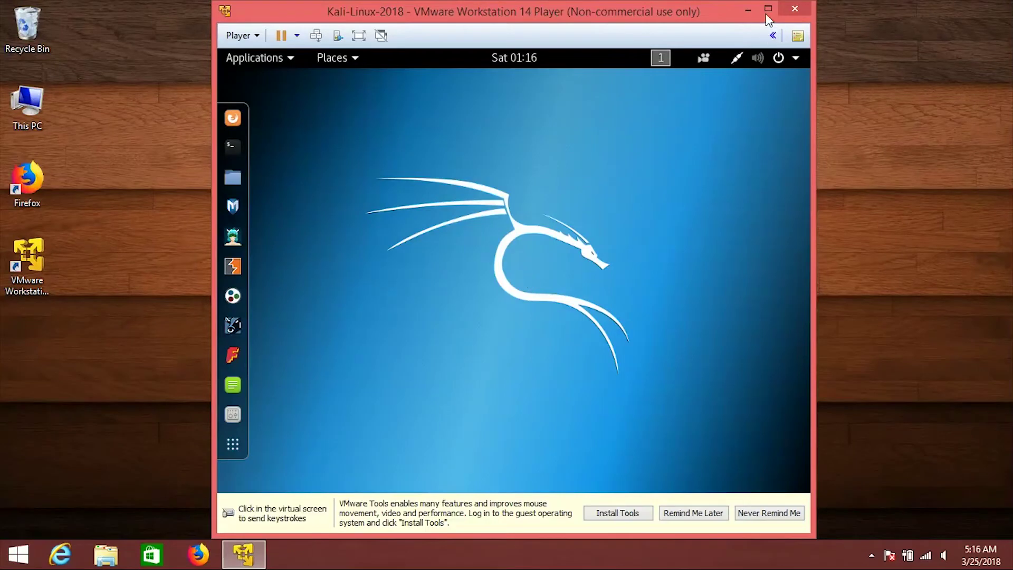
pyautogui.click(768, 10)
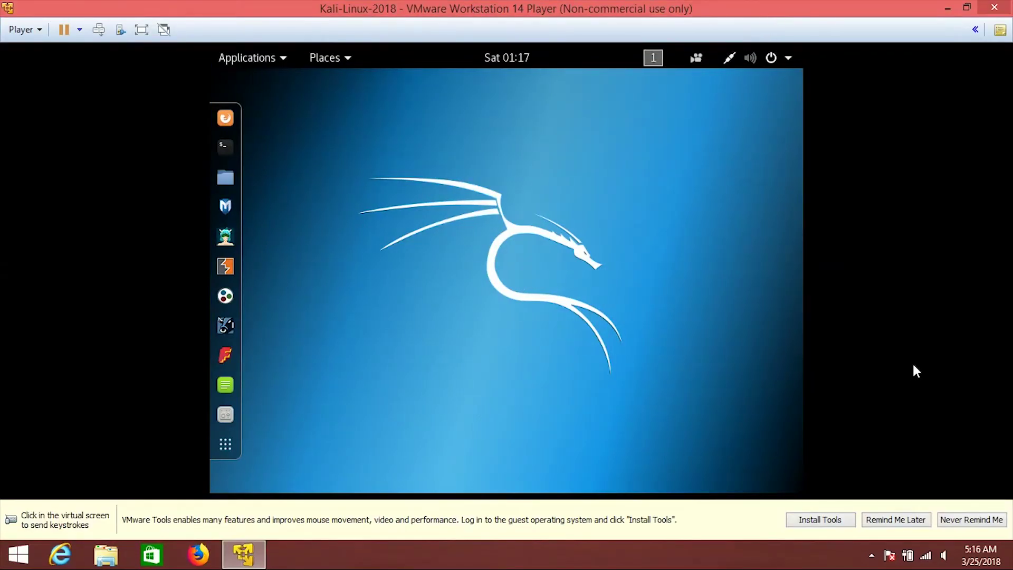
pyautogui.click(900, 519)
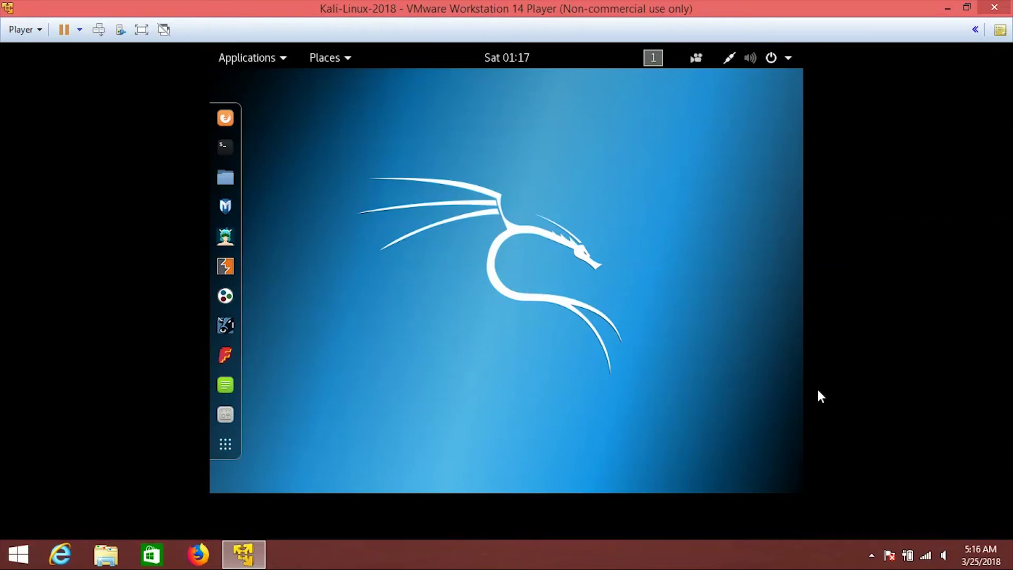
# Choose Install VMware Tools from the Player menu to mount the Tools disc.
pyautogui.rightClick(479, 209)
pyautogui.click(422, 212)
pyautogui.click(37, 30)
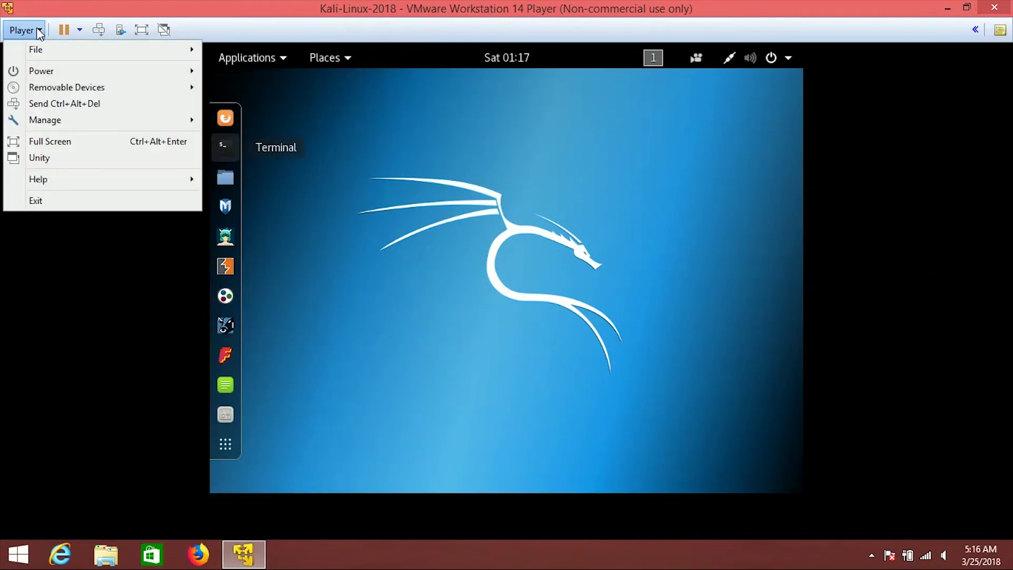
pyautogui.moveTo(61, 127)
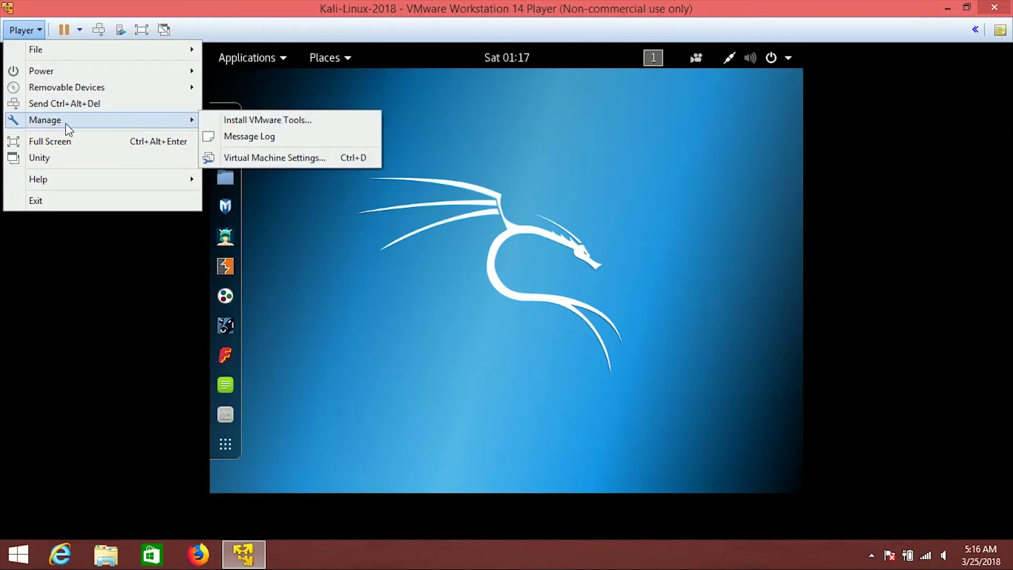
pyautogui.click(301, 125)
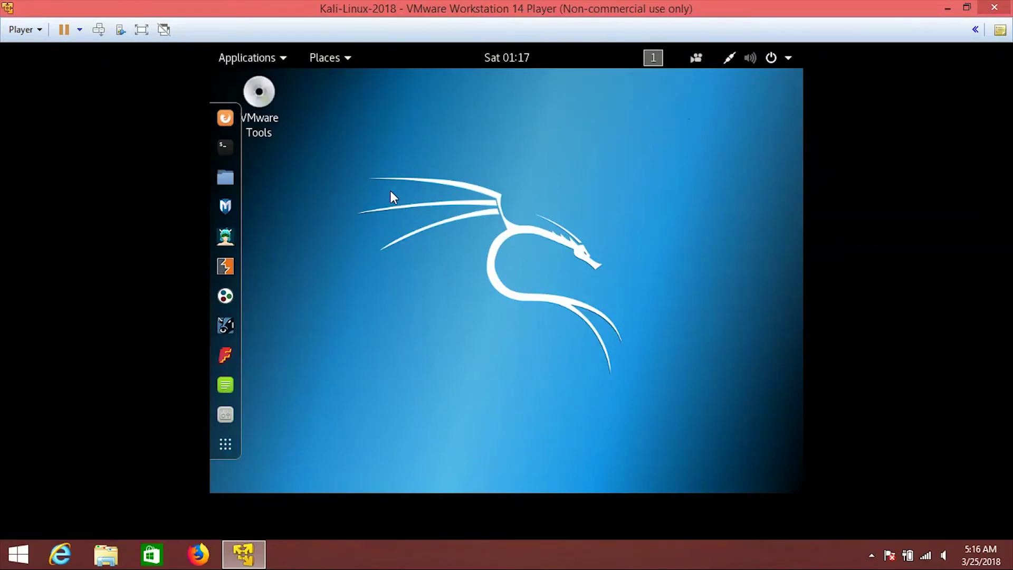
# Open the VMware Tools disc and its VMwareTools-10.1.15-6627299.tar.gz archive.
pyautogui.click(272, 112)
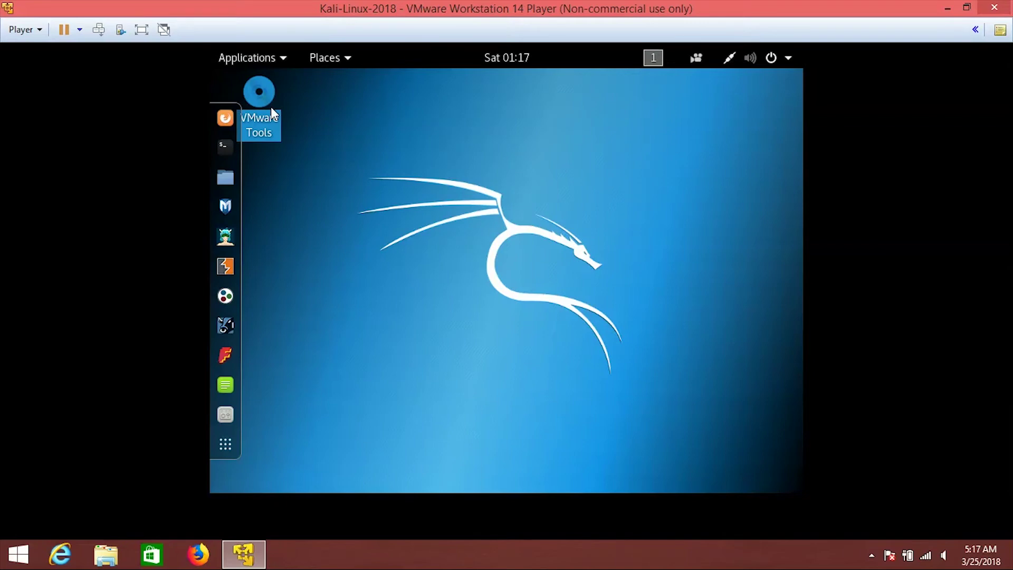
pyautogui.doubleClick(272, 112)
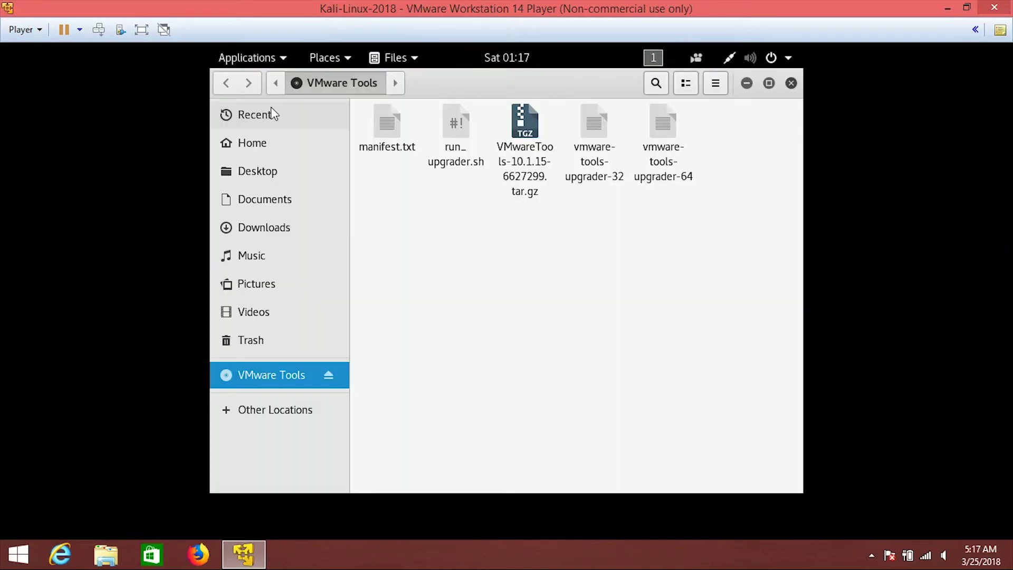
pyautogui.doubleClick(523, 153)
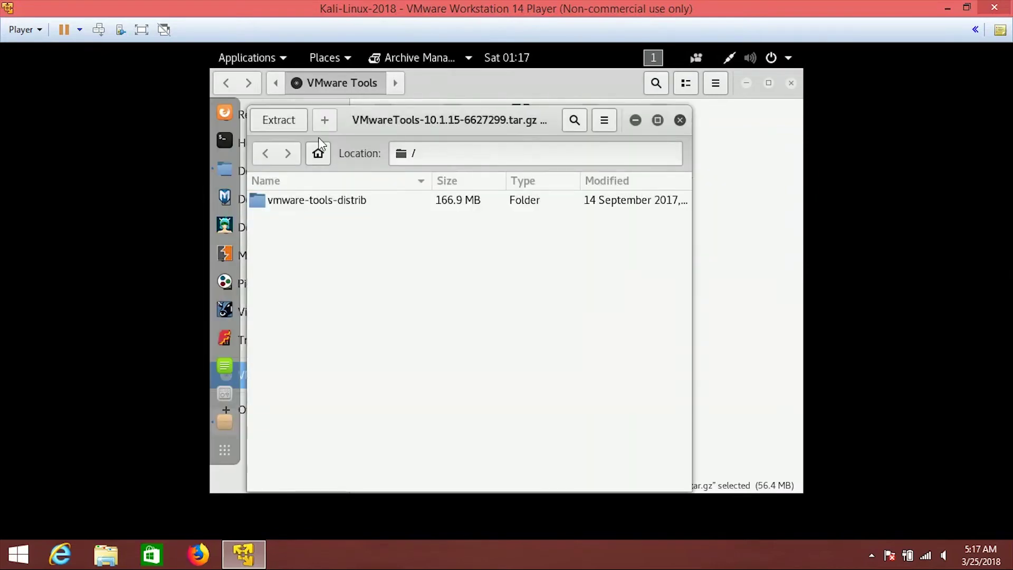
# Extract the archive into the Home folder and close Archive Manager.
pyautogui.click(295, 122)
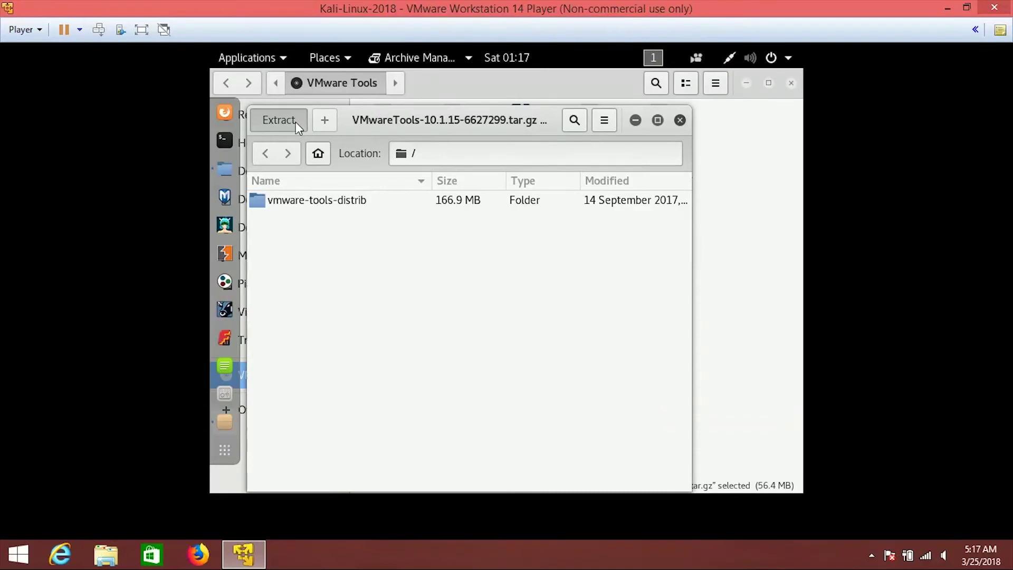
pyautogui.click(312, 143)
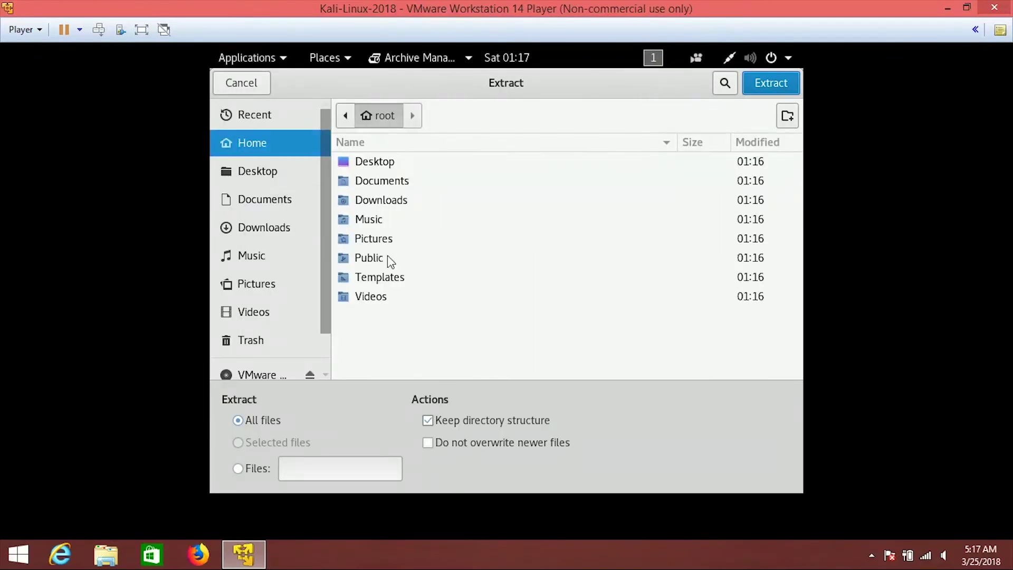
pyautogui.click(768, 83)
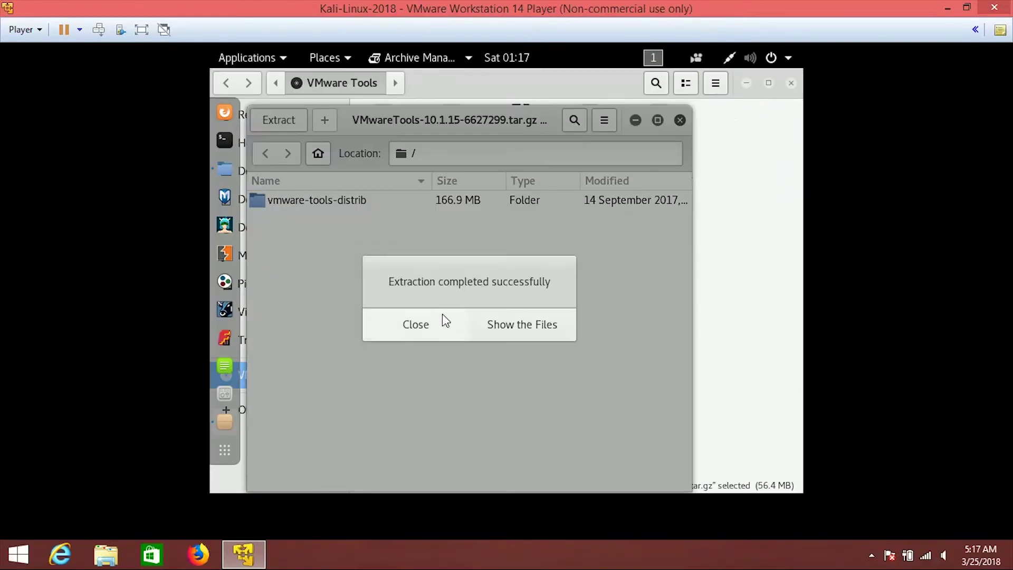
pyautogui.click(427, 327)
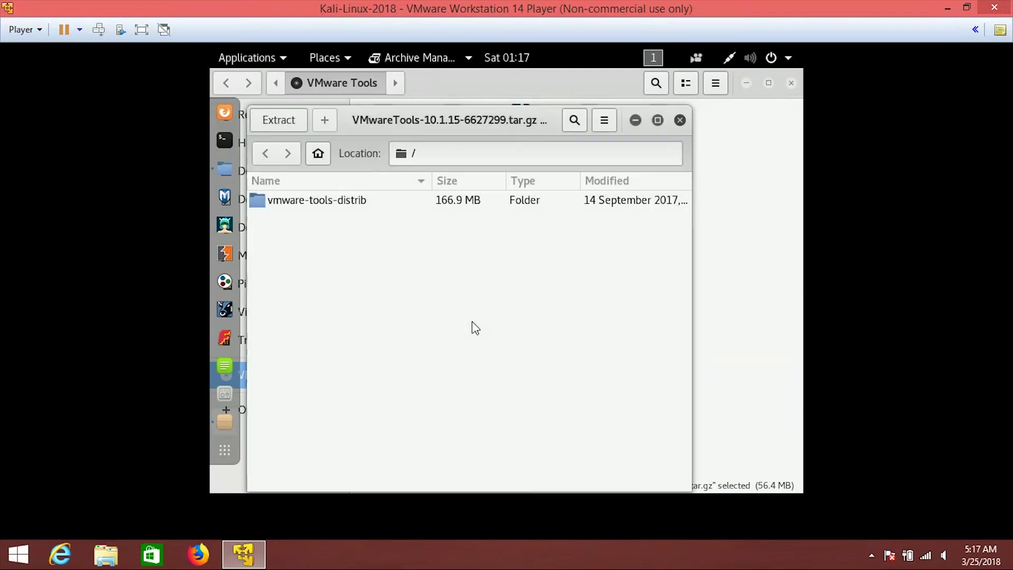
pyautogui.click(679, 121)
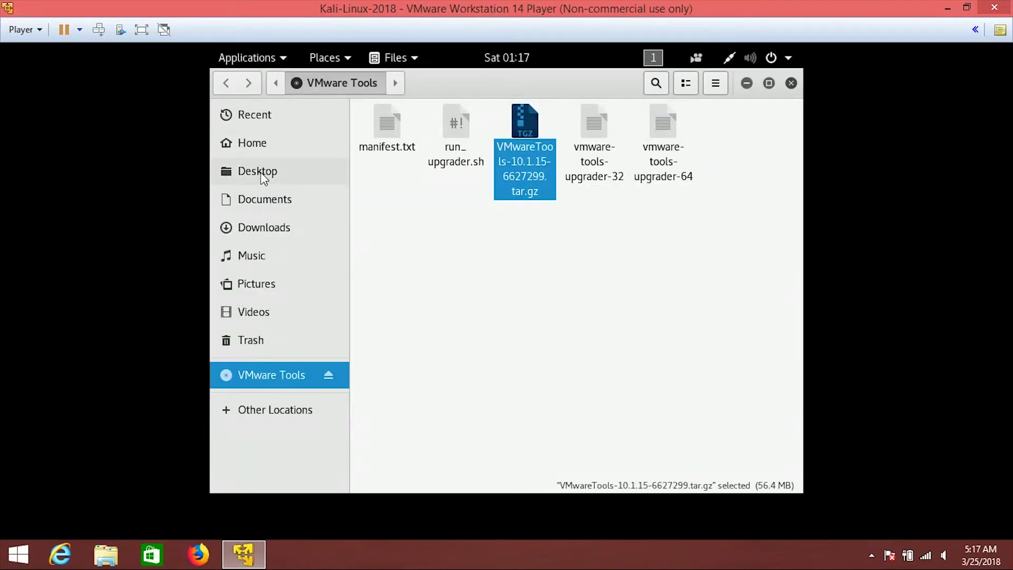
# Open the vmware-tools-distrib folder in Home and launch a terminal there.
pyautogui.click(263, 149)
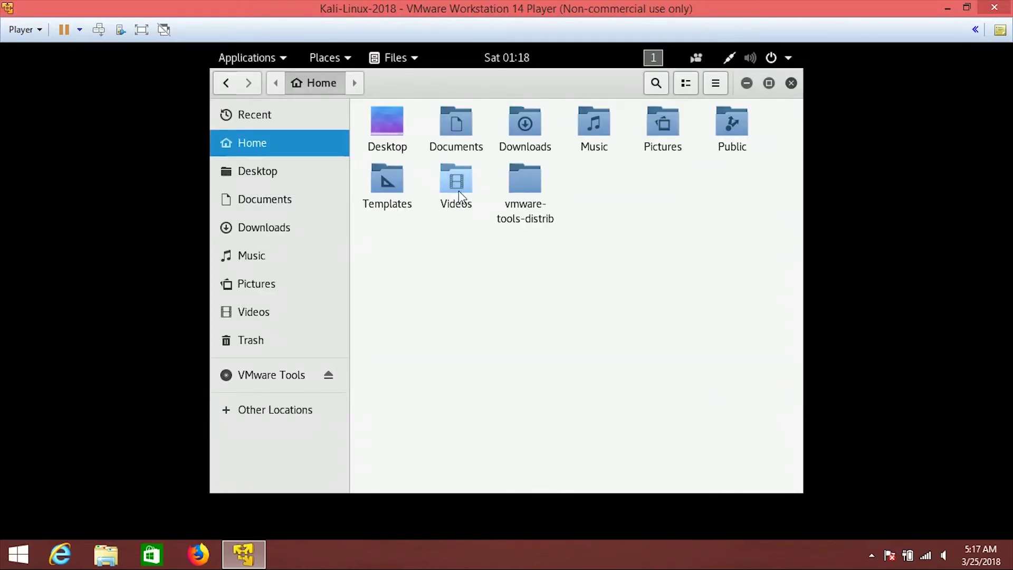
pyautogui.click(522, 190)
pyautogui.doubleClick(520, 188)
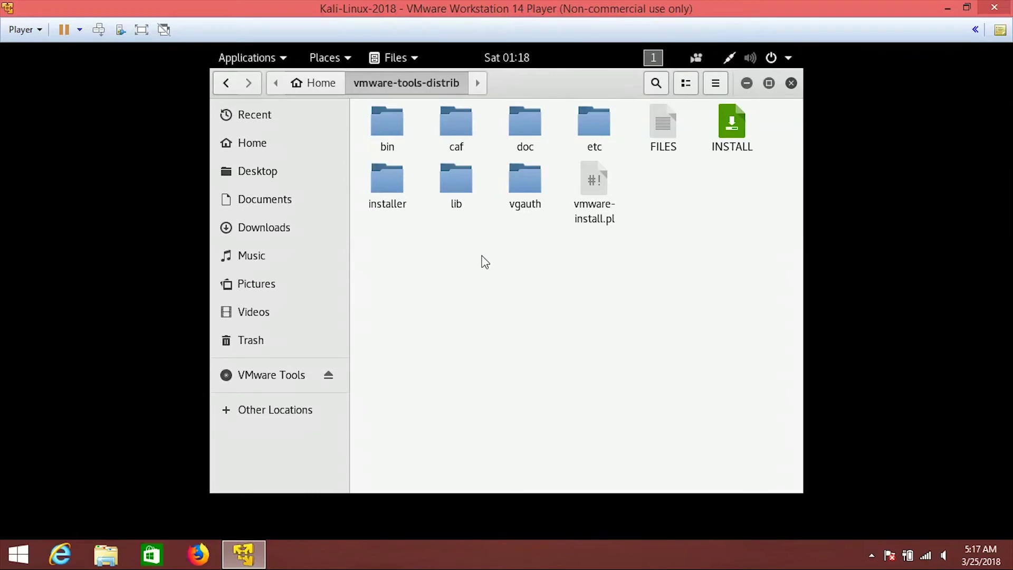
pyautogui.rightClick(482, 256)
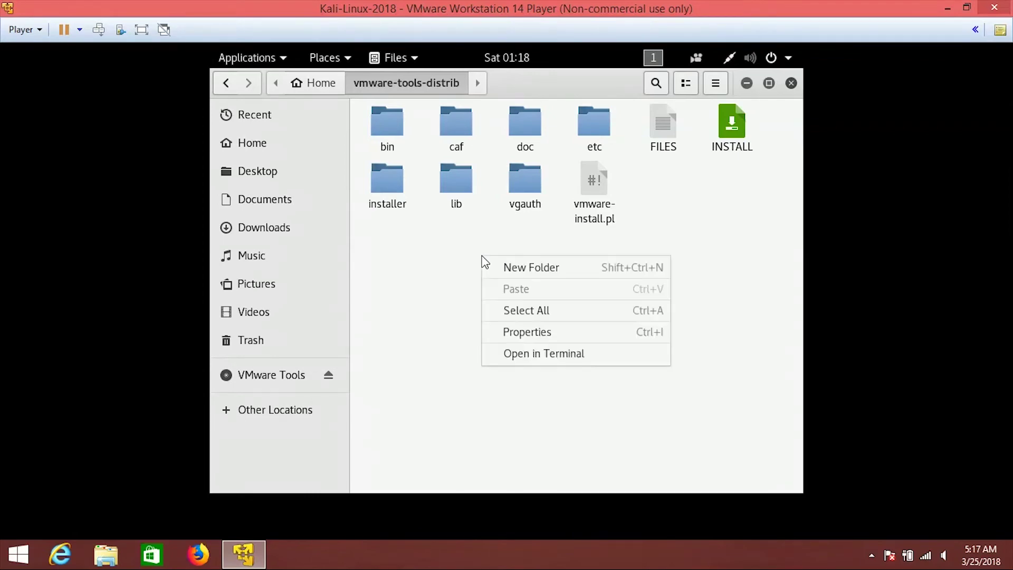
pyautogui.click(530, 349)
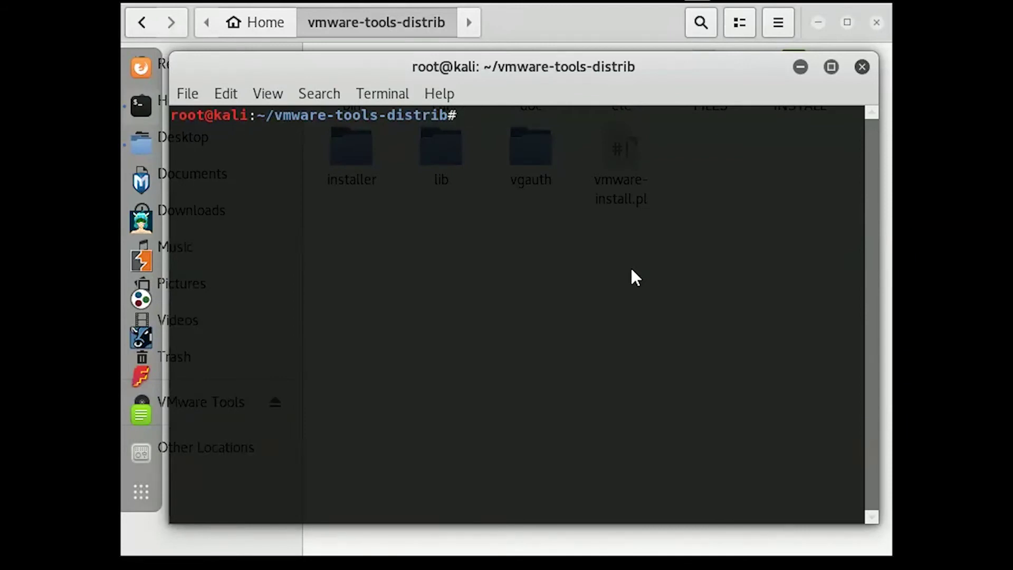
# Run ./vmware-install.pl and accept /usr/bin as the binary directory.
pyautogui.write('./')
pyautogui.write('vm')
pyautogui.press('Tab')
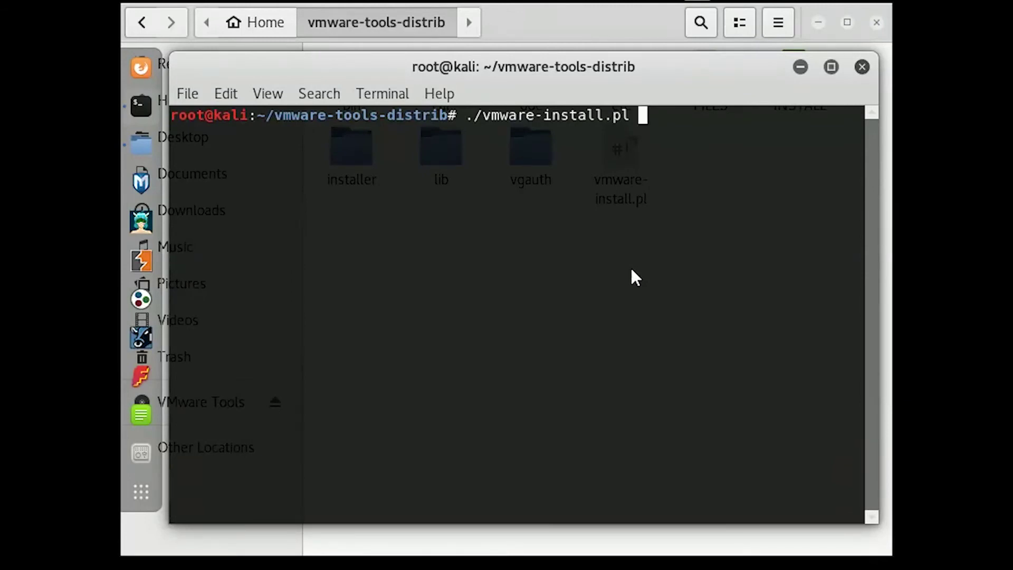
pyautogui.press('Return')
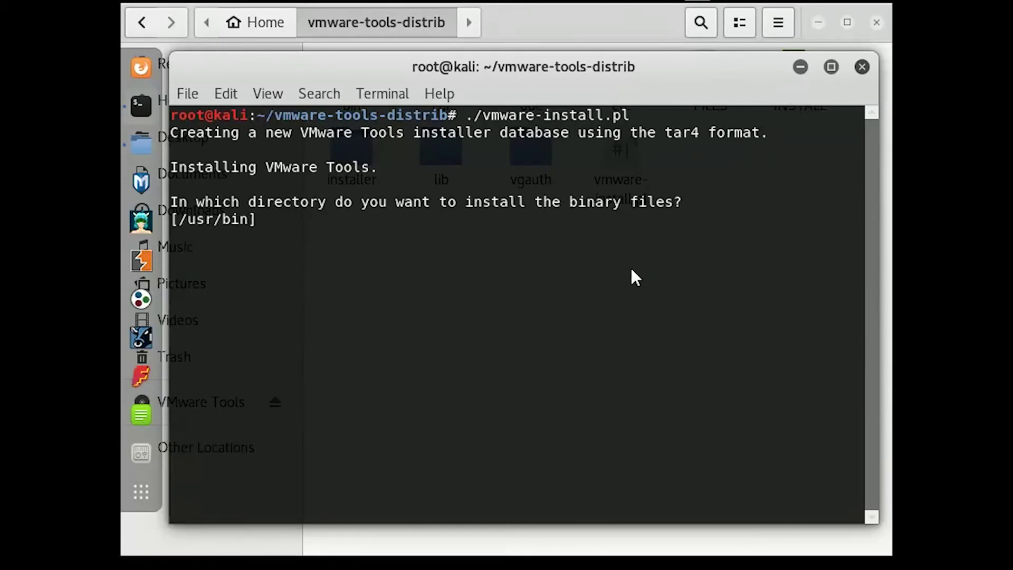
pyautogui.press('Return')
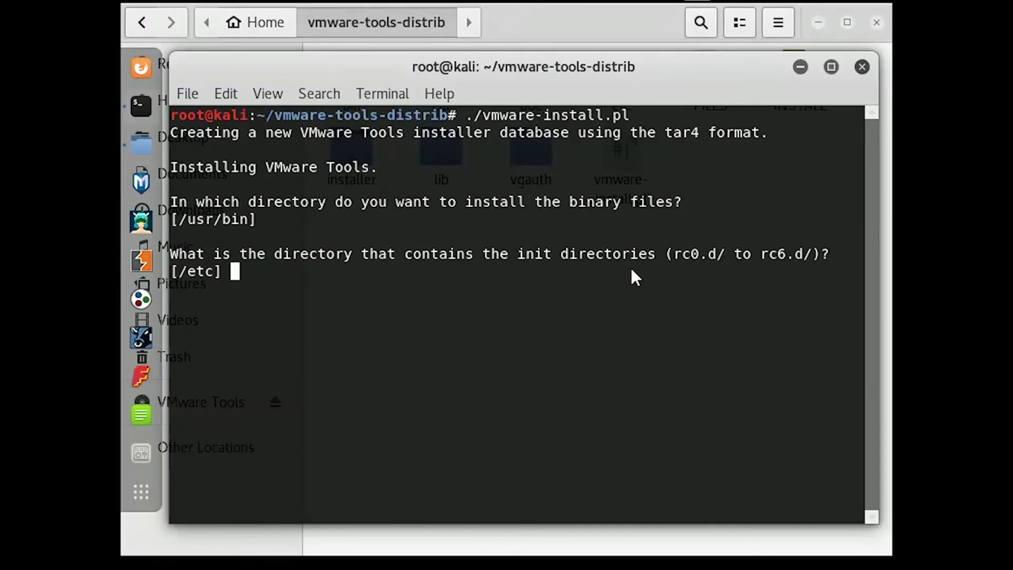
# Accept every default location and option until VMware Tools 10.1.15 configuration completes.
pyautogui.press('Return')
pyautogui.press('Return')
pyautogui.press('Return')
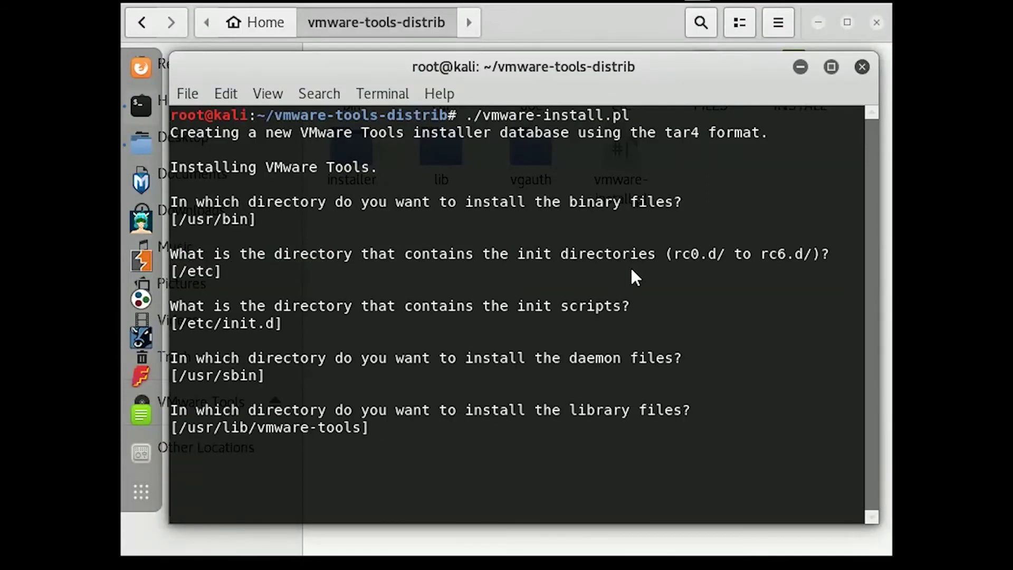
pyautogui.press('Return')
pyautogui.press('Return')
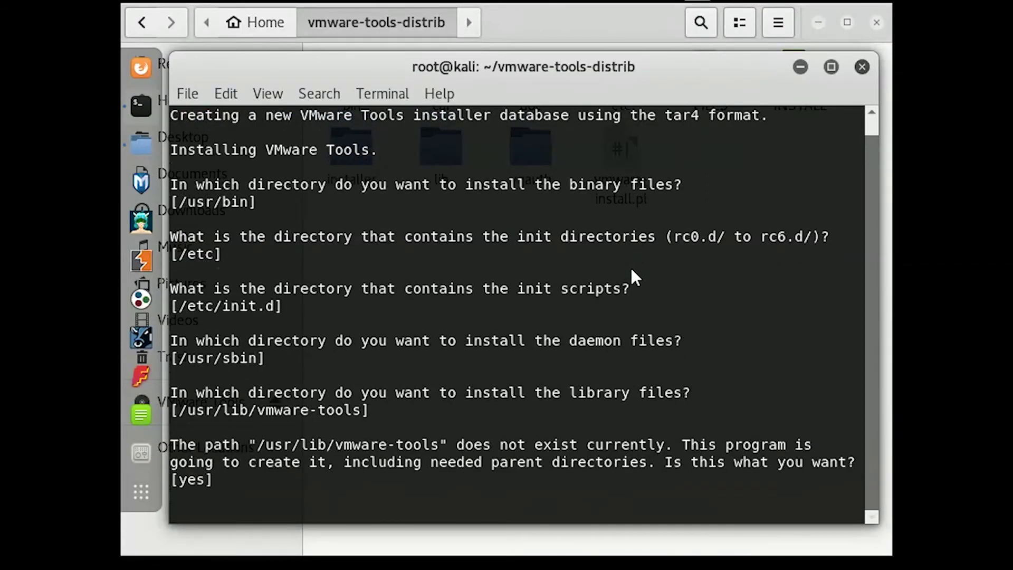
pyautogui.press('Return')
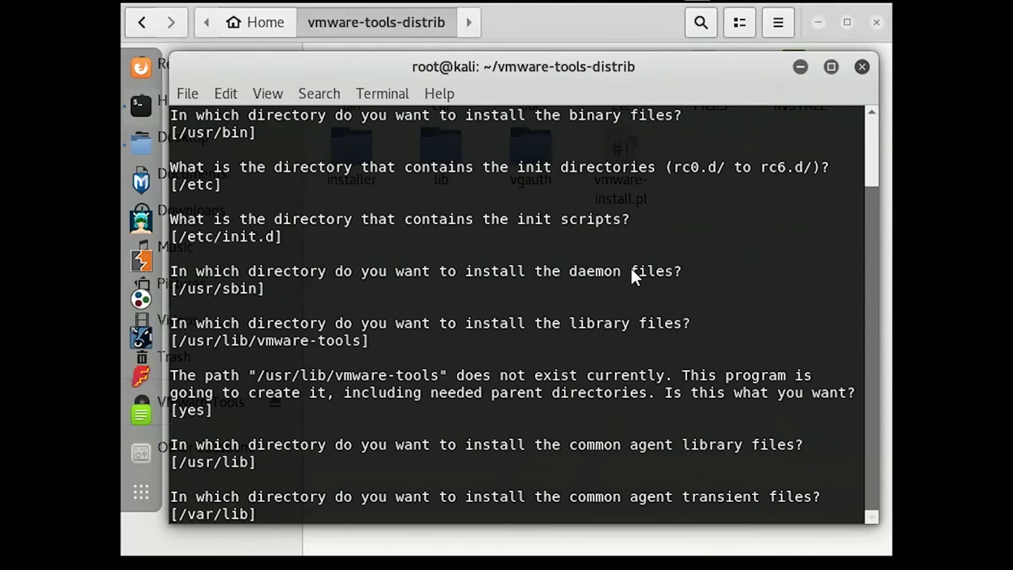
pyautogui.press('Return')
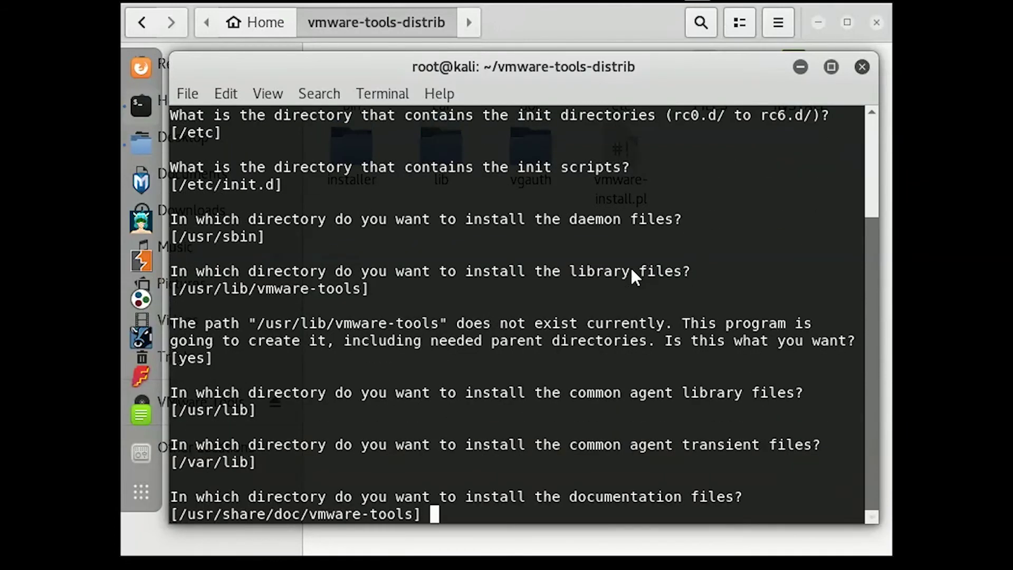
pyautogui.press('Return')
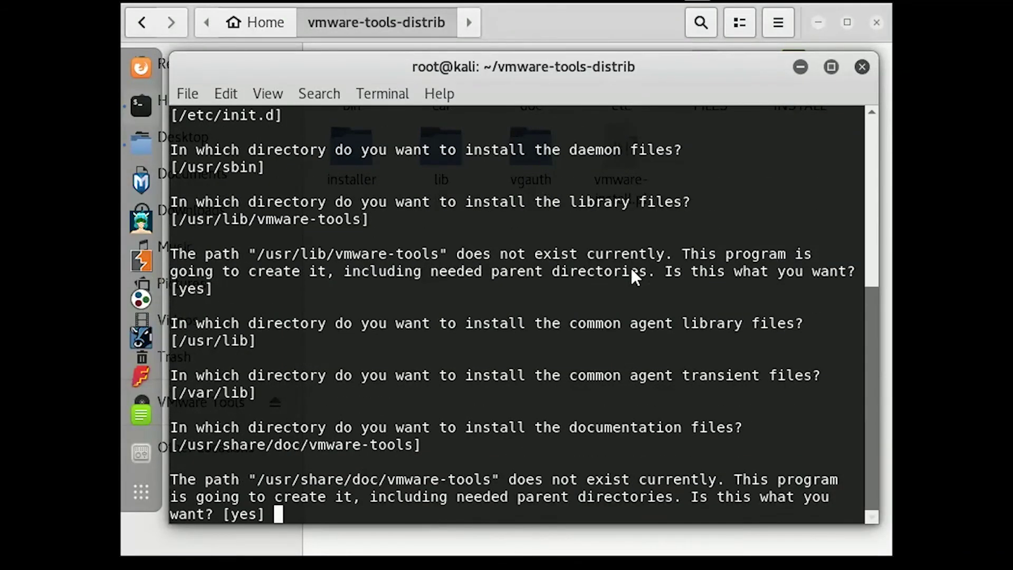
pyautogui.press('Return')
pyautogui.press('Return')
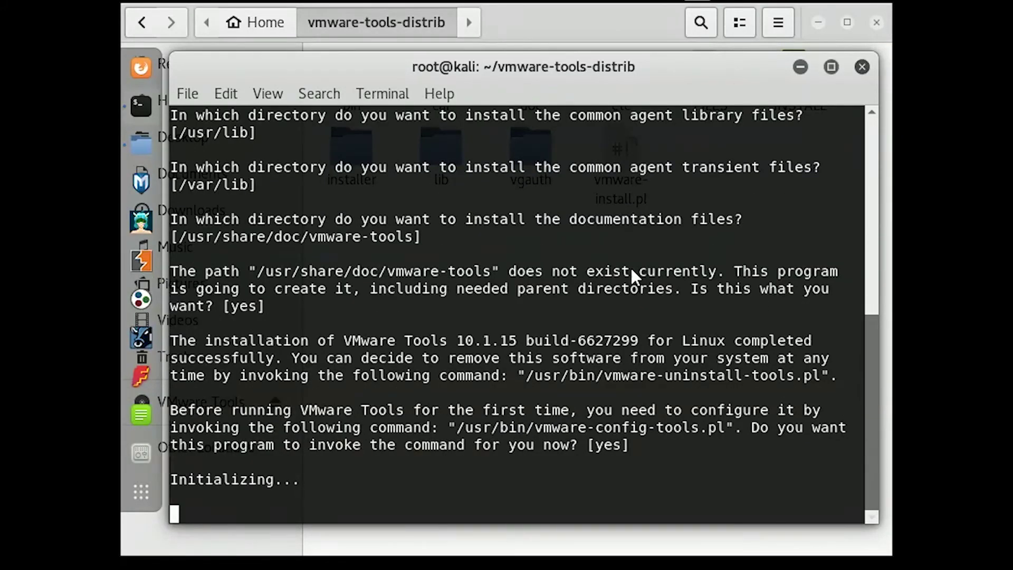
pyautogui.press('Return')
pyautogui.press('Return')
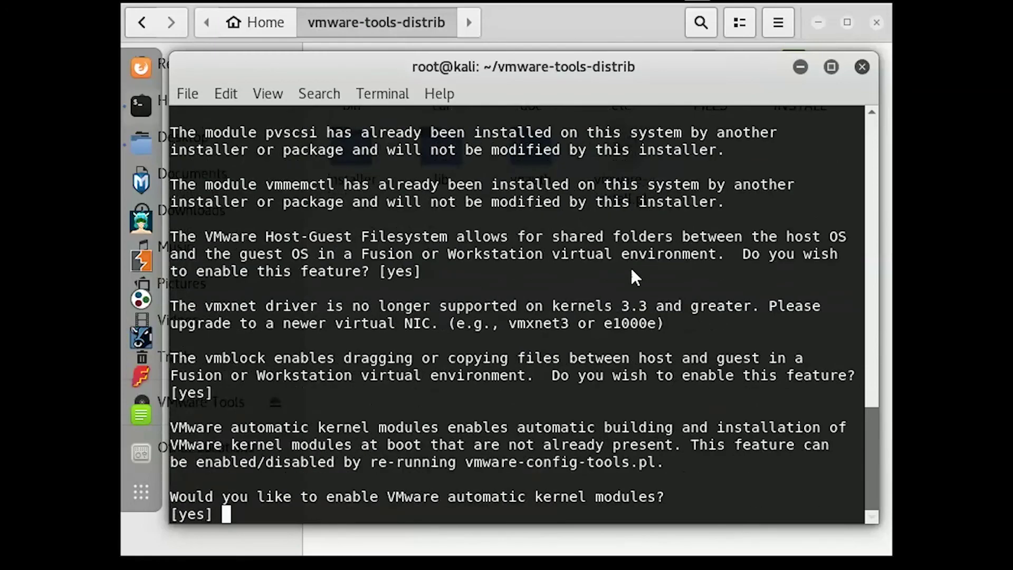
pyautogui.press('Return')
pyautogui.press('Return')
pyautogui.press('Return')
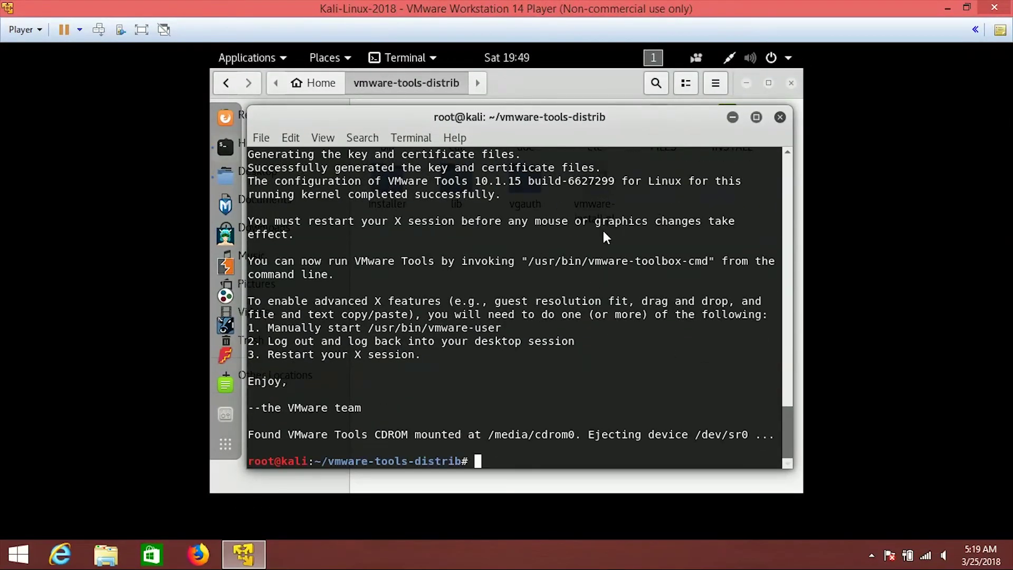
# Close the installer terminal and the Files window.
pyautogui.click(779, 117)
pyautogui.click(225, 83)
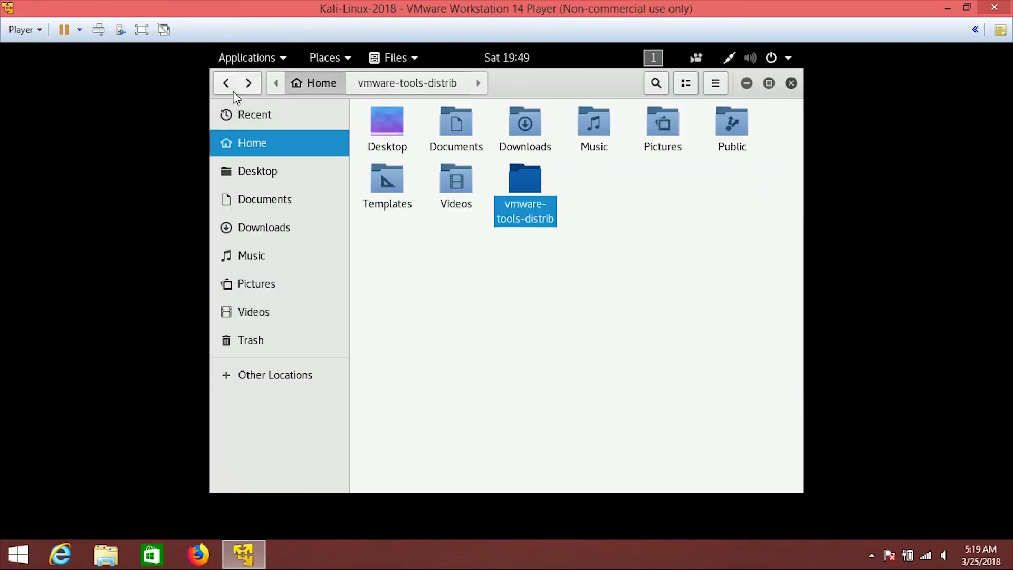
pyautogui.click(791, 83)
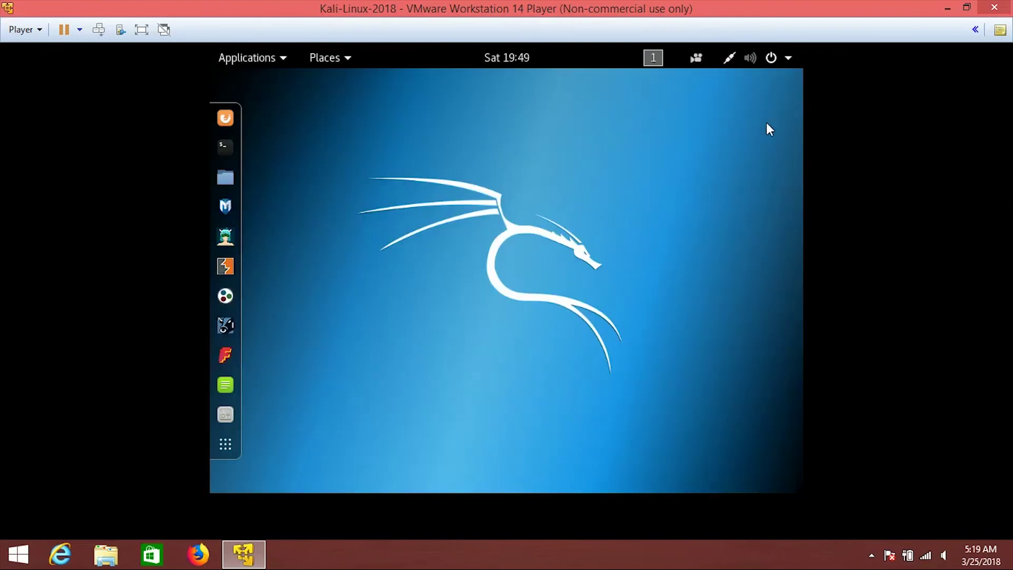
# Restart the Kali virtual machine from the system menu's power options.
pyautogui.click(794, 55)
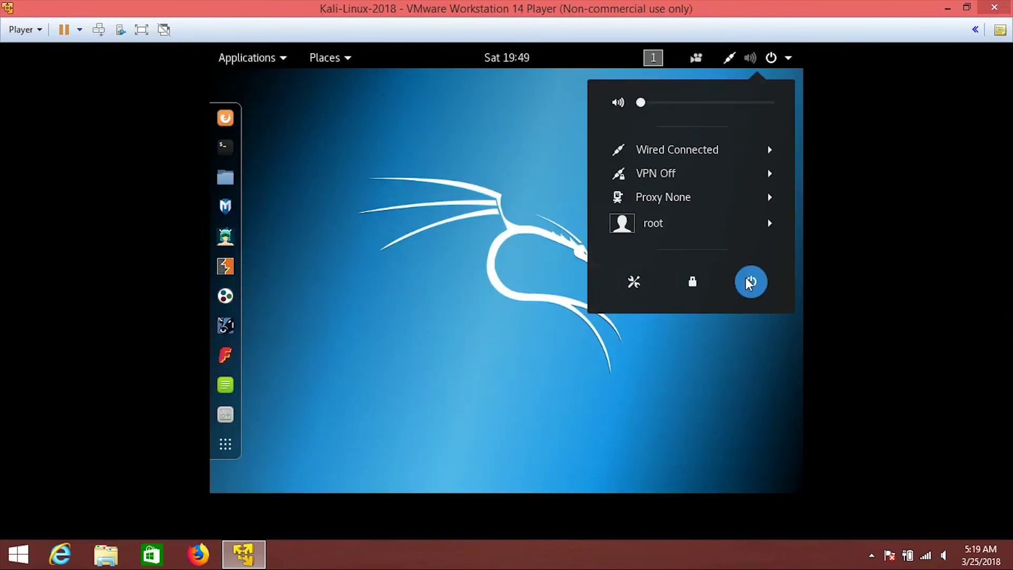
pyautogui.click(749, 282)
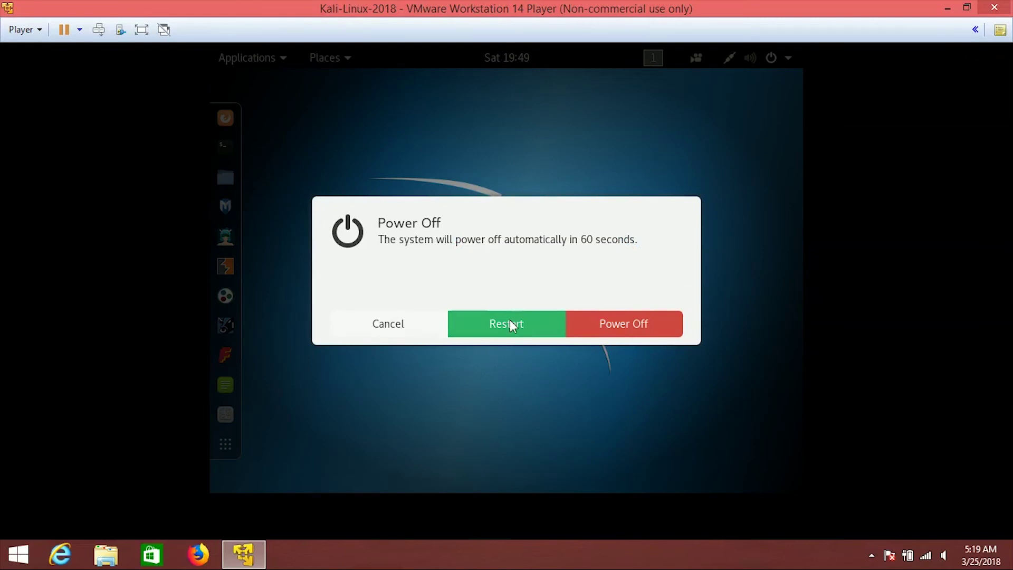
pyautogui.click(510, 320)
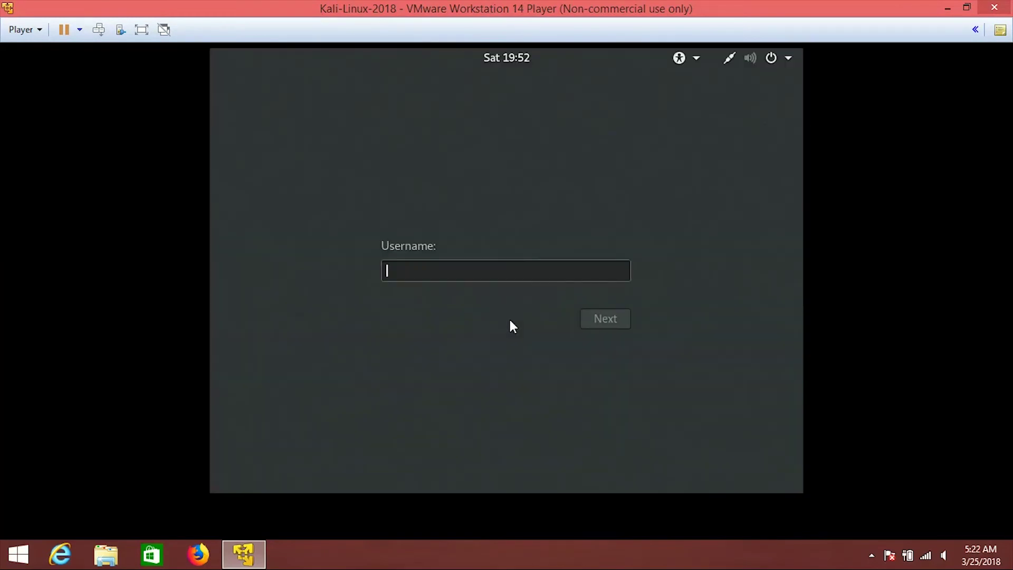
# Log back into Kali as root with the account password and switch the VM to full screen.
pyautogui.write('root')
pyautogui.press('Return')
pyautogui.write('toor')
pyautogui.press('Return')
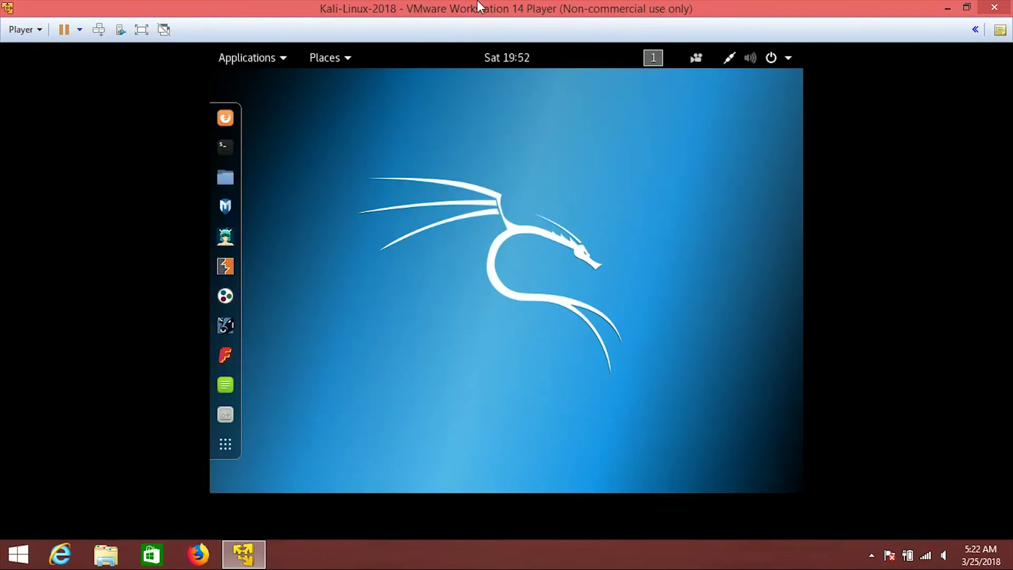
pyautogui.click(142, 30)
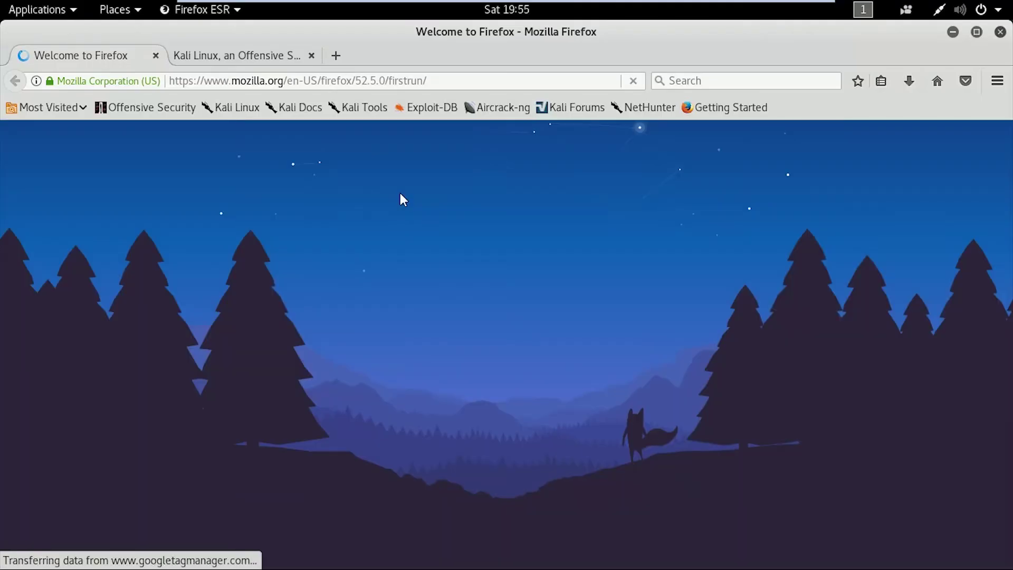
# Go to google.com and search for 'kali linux sources.list'.
pyautogui.click(432, 82)
pyautogui.press('BackSpace')
pyautogui.write('google.com')
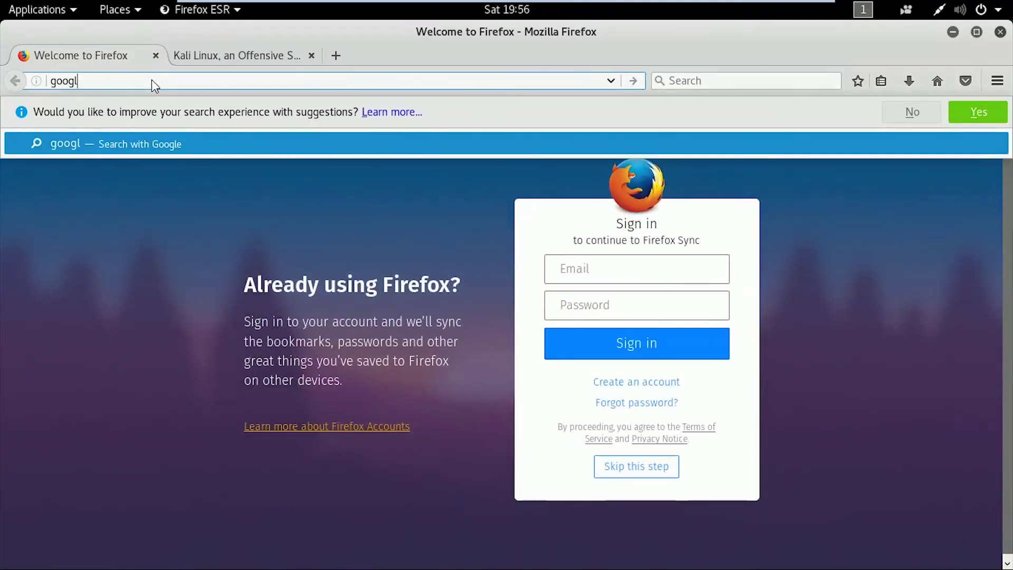
pyautogui.press('Return')
pyautogui.write('k')
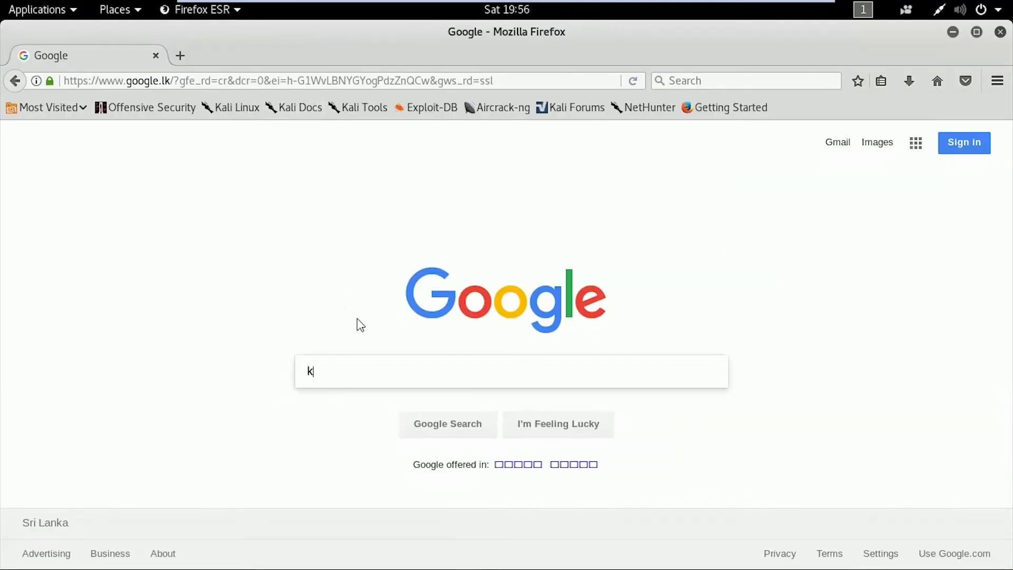
pyautogui.write('ali lin')
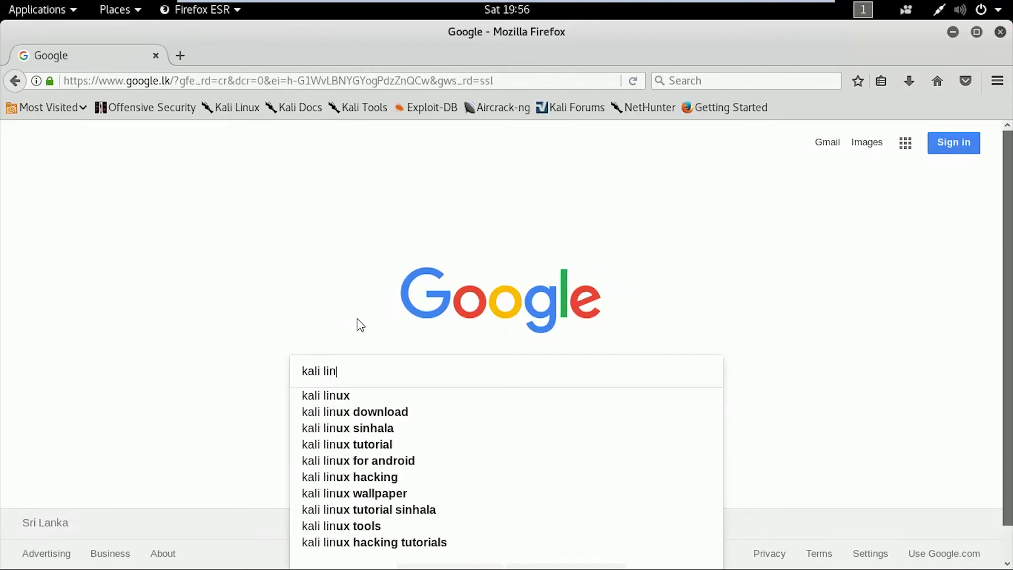
pyautogui.write('ux sou')
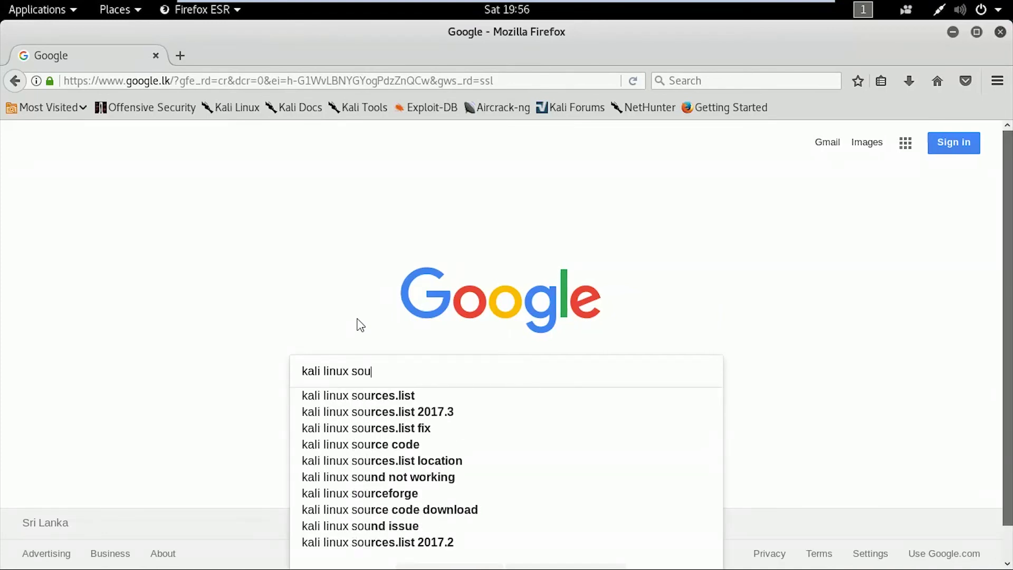
pyautogui.press('Down')
pyautogui.press('Return')
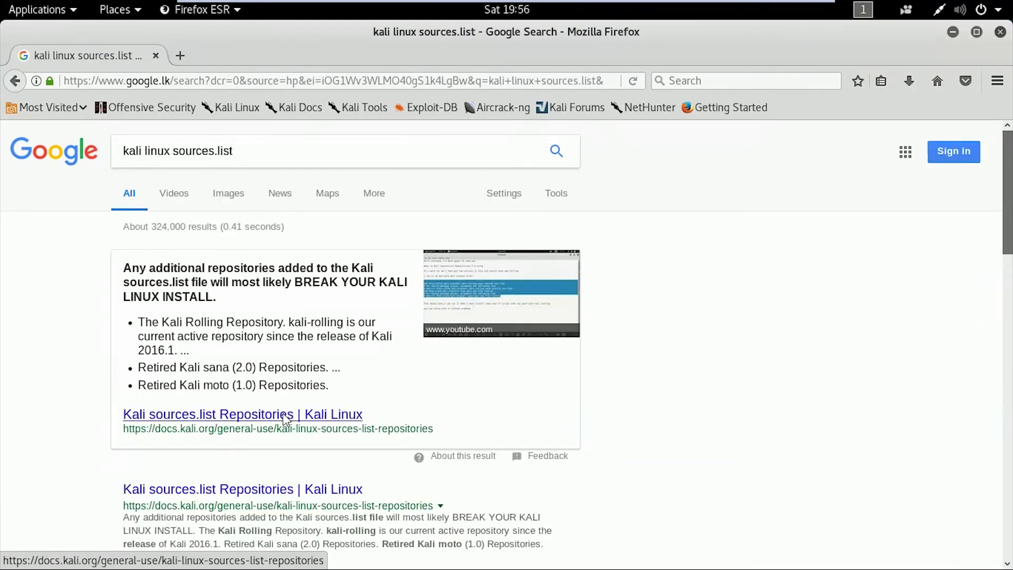
# Open the docs.kali.org Repositories page, select the three kali-rolling lines, and minimise Firefox.
pyautogui.click(284, 416)
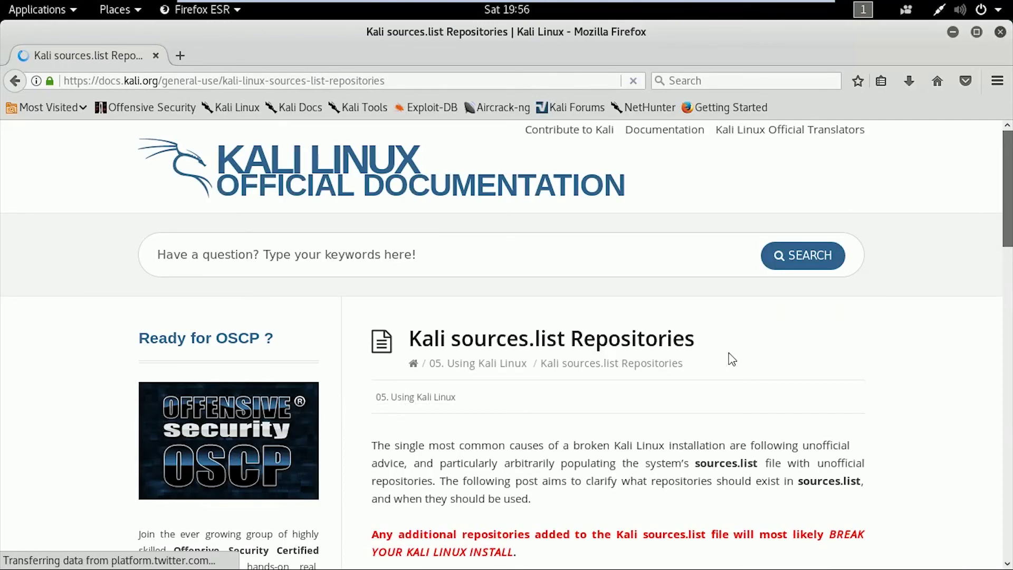
pyautogui.scroll(-5, 837, 355)
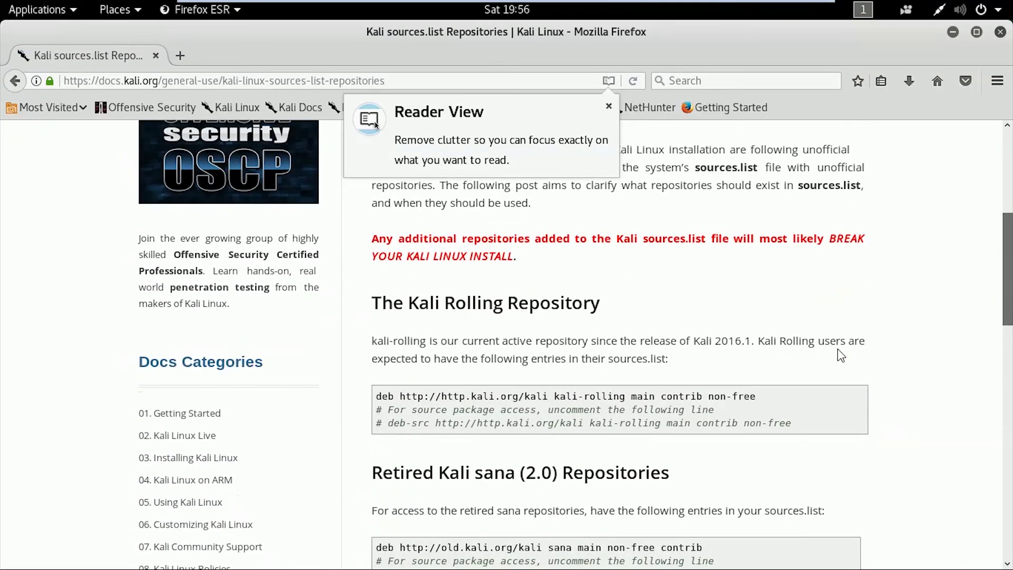
pyautogui.scroll(-2, 840, 355)
pyautogui.moveTo(795, 379); pyautogui.dragTo(356, 349)
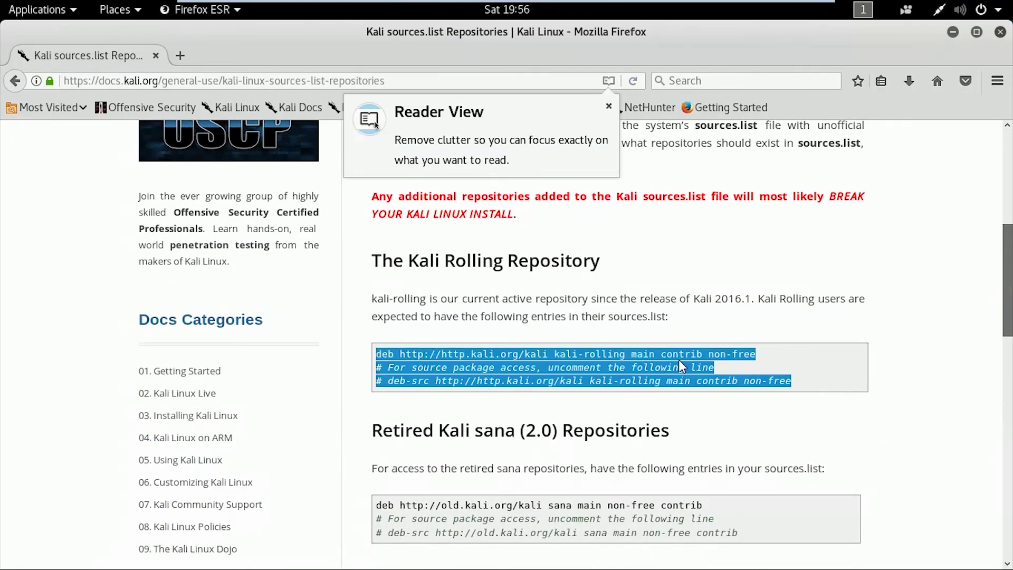
pyautogui.click(952, 31)
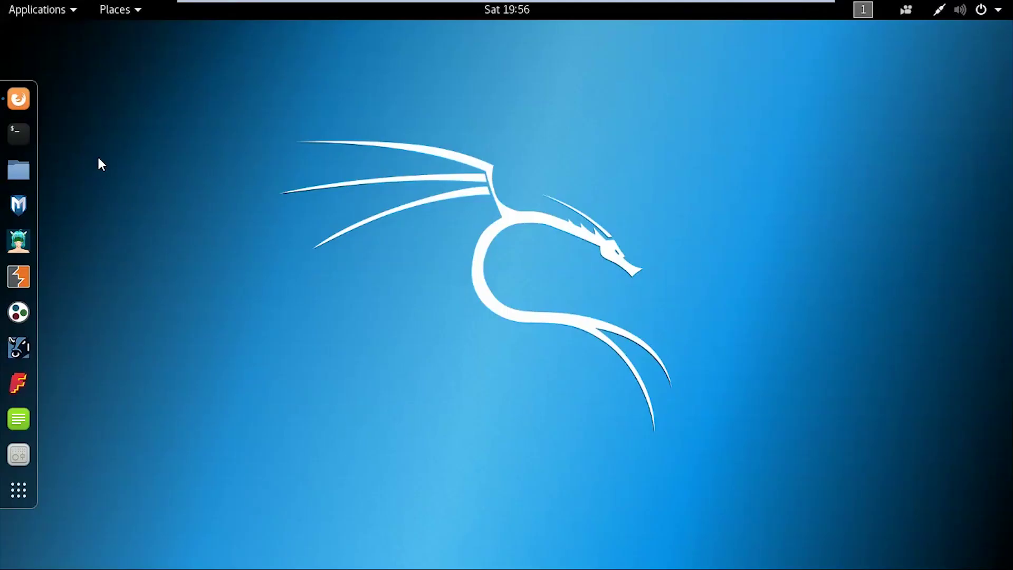
# In a new terminal, enter 'leafpad /etc/apt/s' and tab-complete it to sources.list.
pyautogui.click(25, 139)
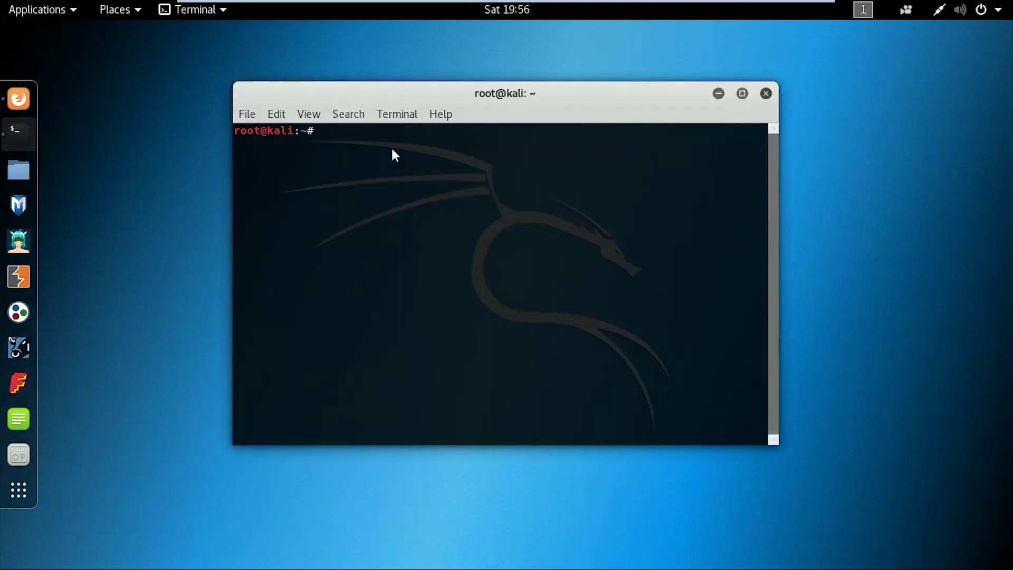
pyautogui.write('leaf')
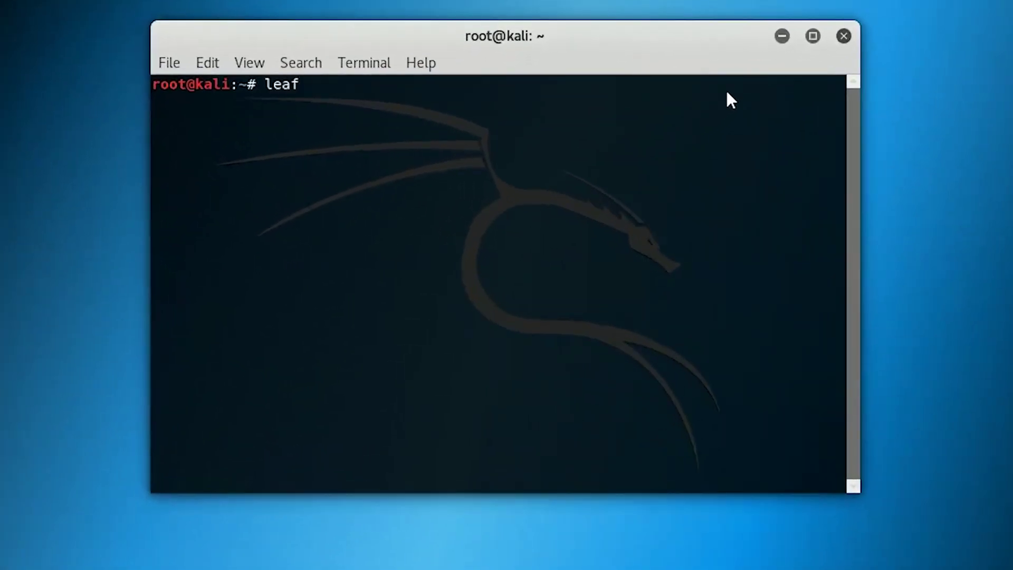
pyautogui.write('pad /etc/')
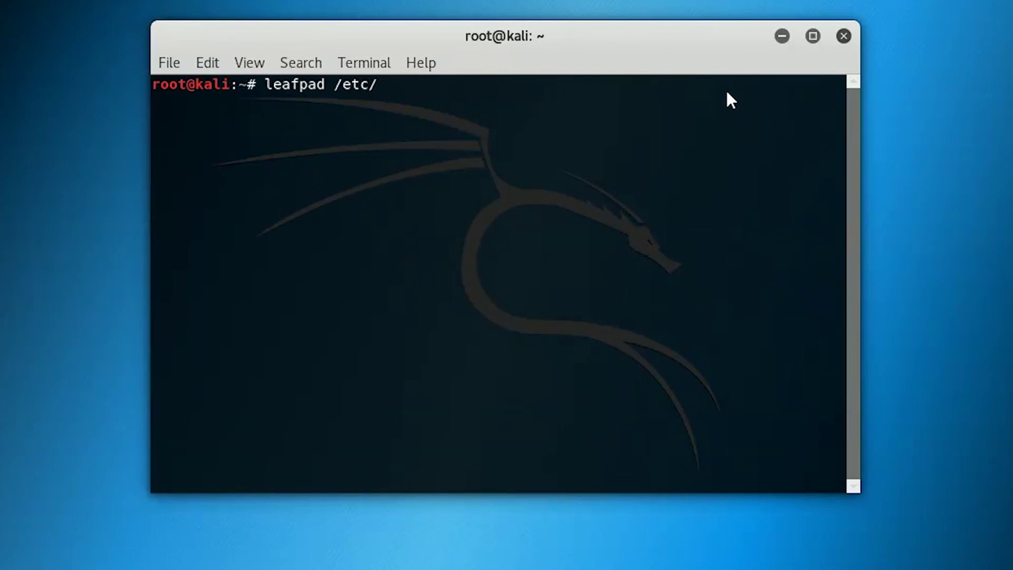
pyautogui.write('apt/s')
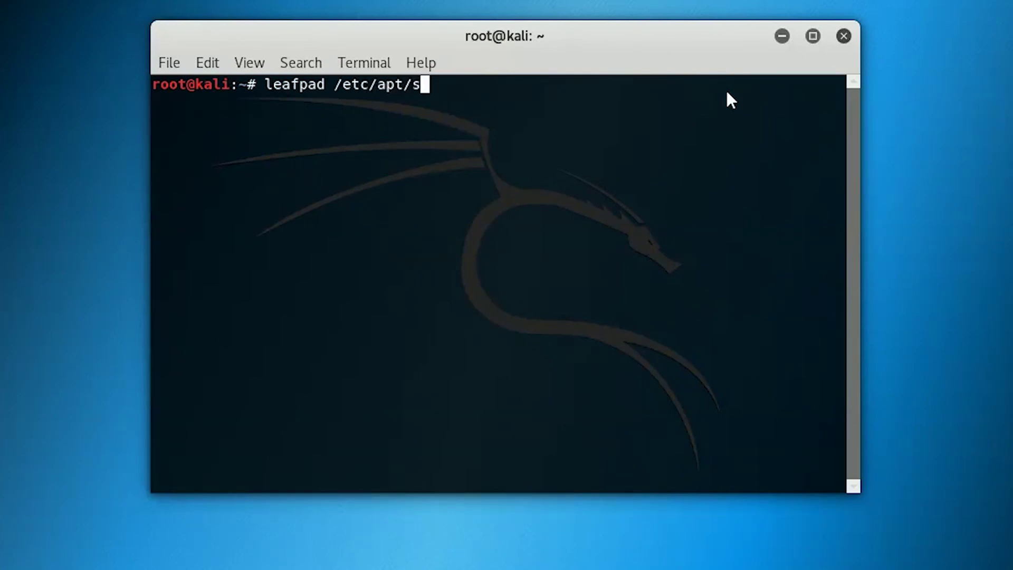
pyautogui.press('Tab')
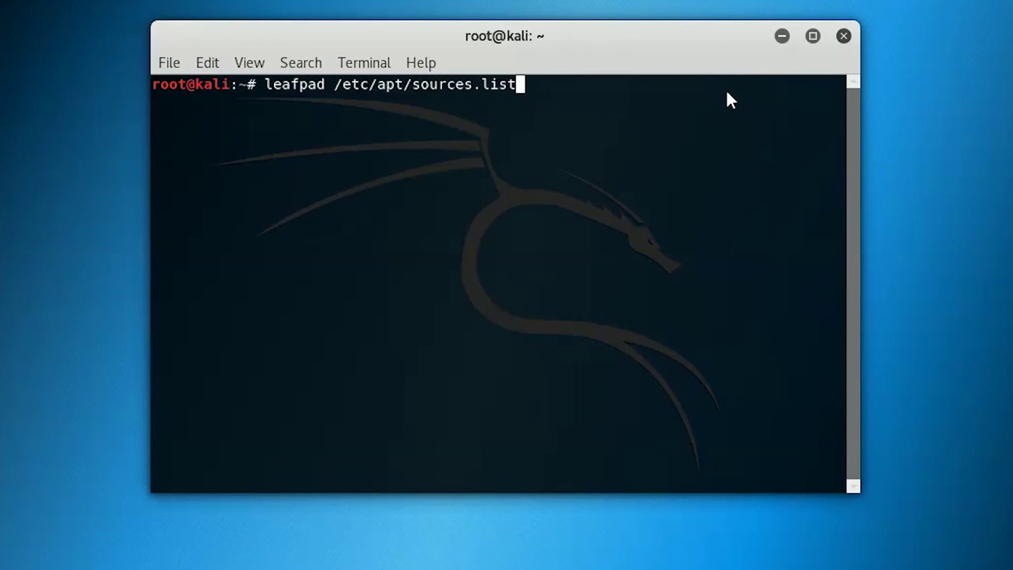